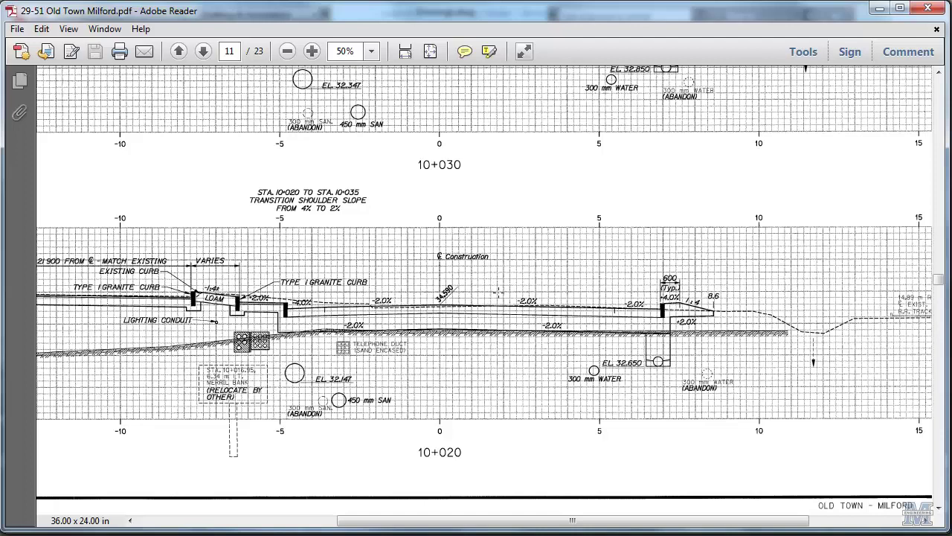
Review the 10+020 and 10+030 cross sections in the PDF plan and the centerline column and elevation in the roadprofile workbook.
scroll(499, 292, up, 5)
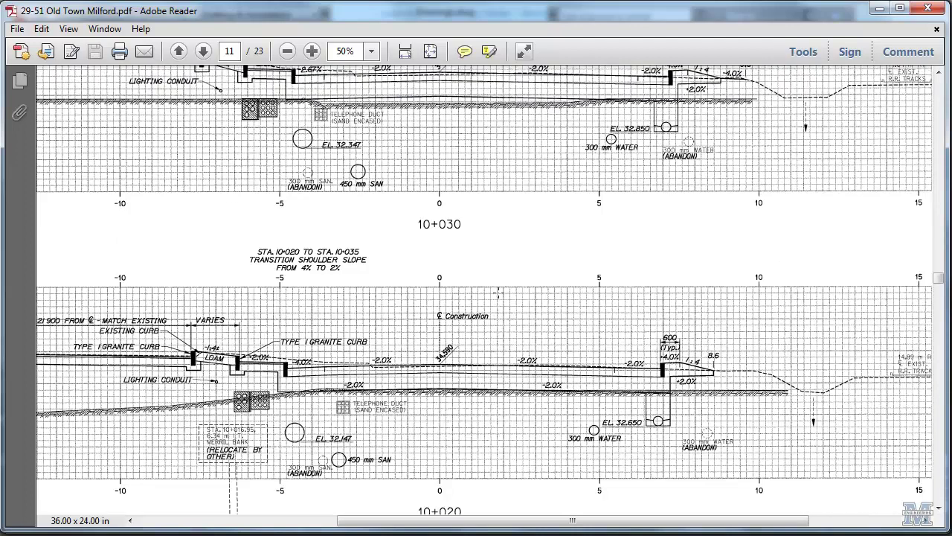
scroll(499, 293, up, 1)
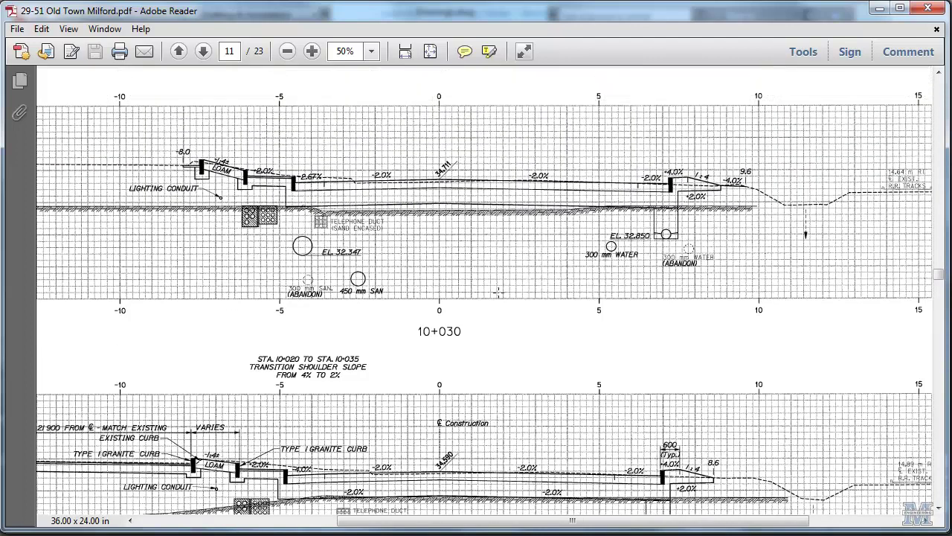
scroll(499, 292, down, 5)
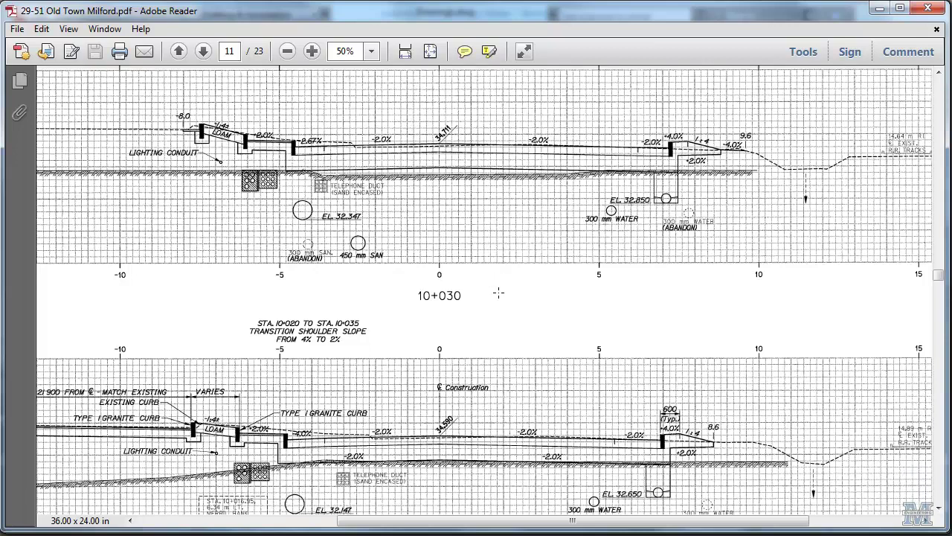
scroll(498, 293, down, 2)
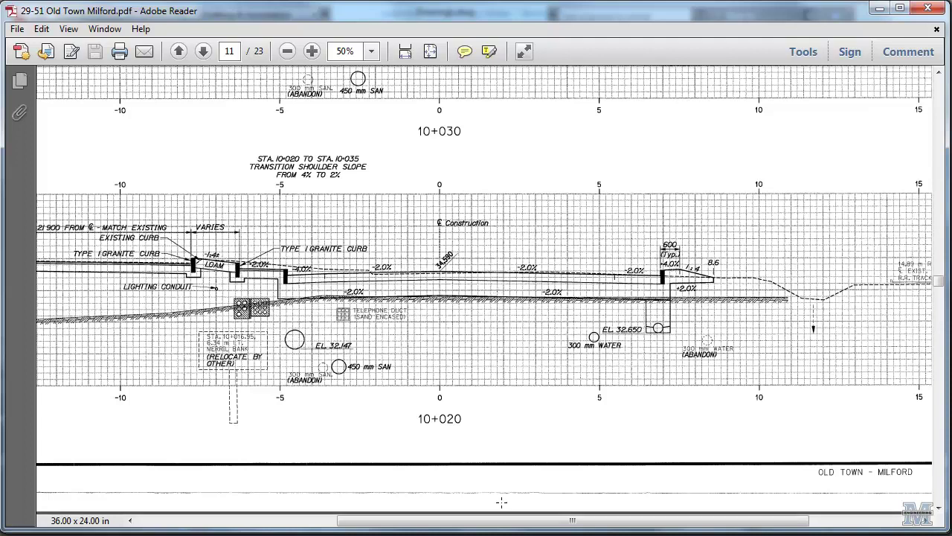
key(alt+Tab)
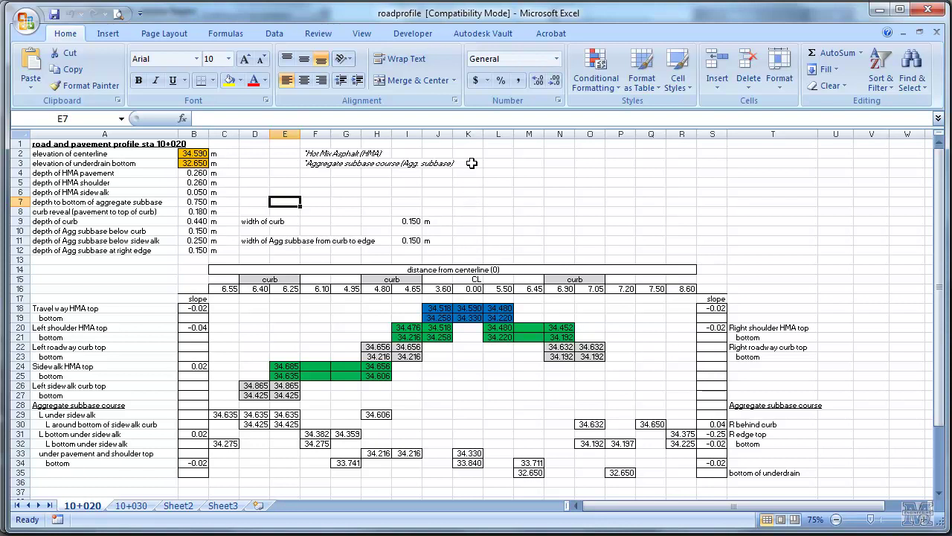
click(469, 134)
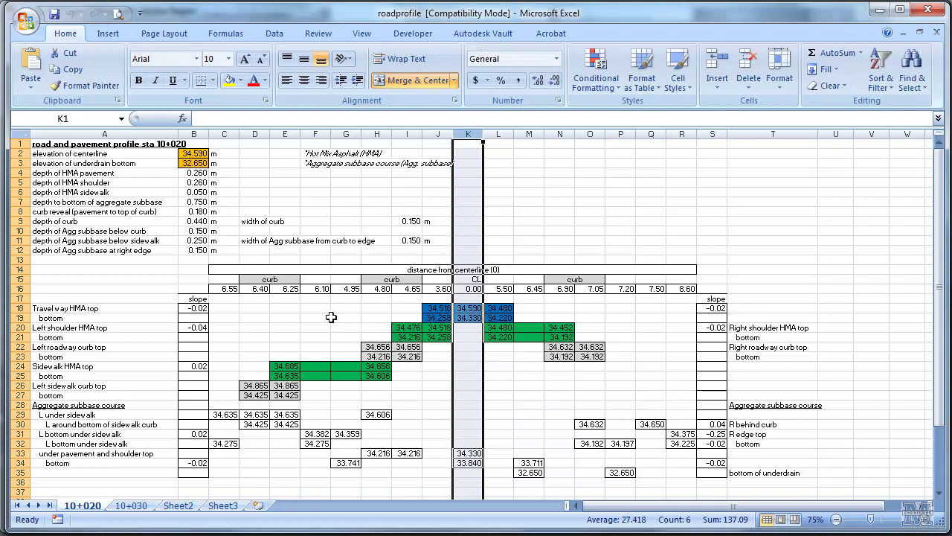
click(192, 154)
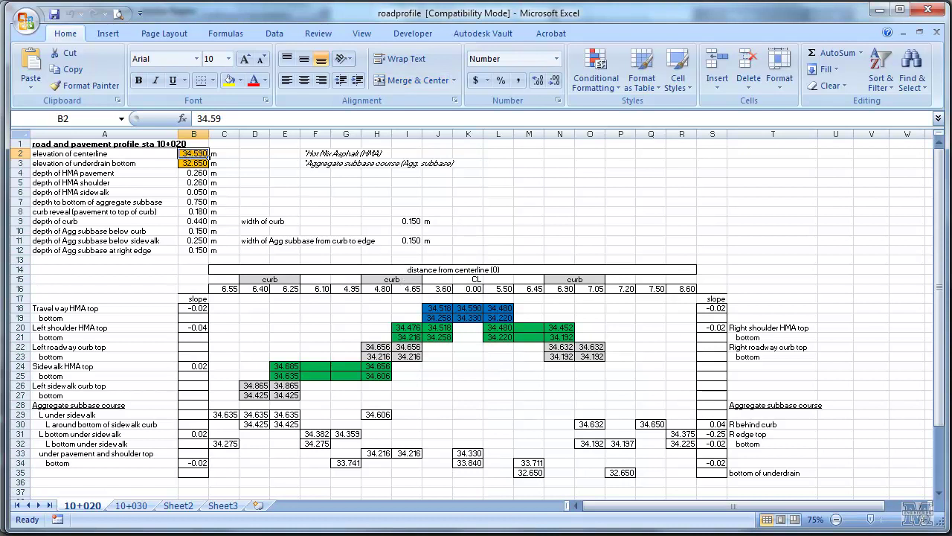
key(alt+Tab)
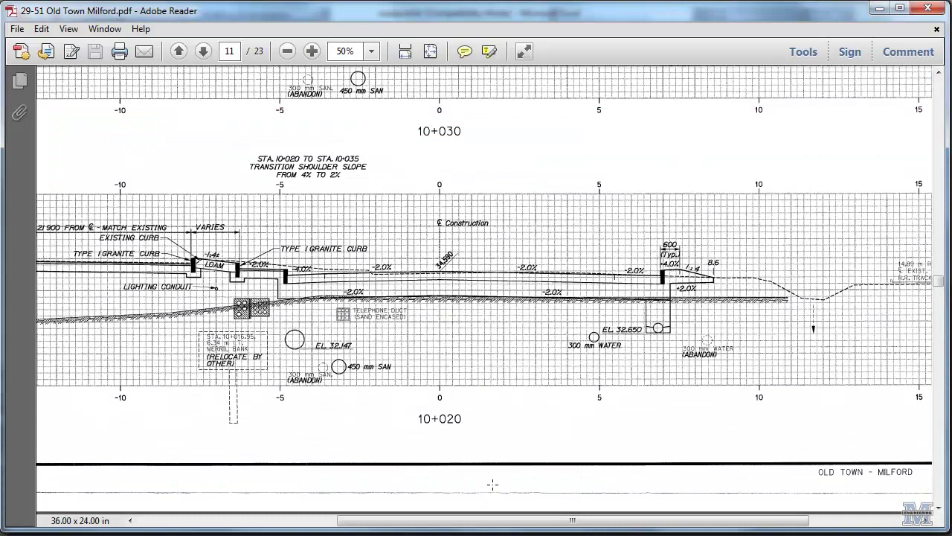
Switch to AutoCAD and create a new drawing from the acad3D template, continuing past the educational product notice.
key(alt+Tab)
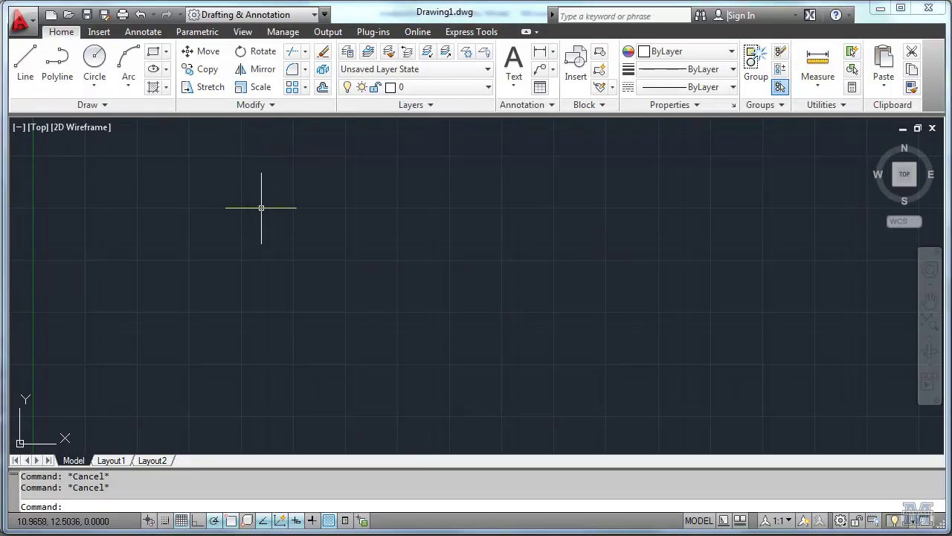
click(32, 27)
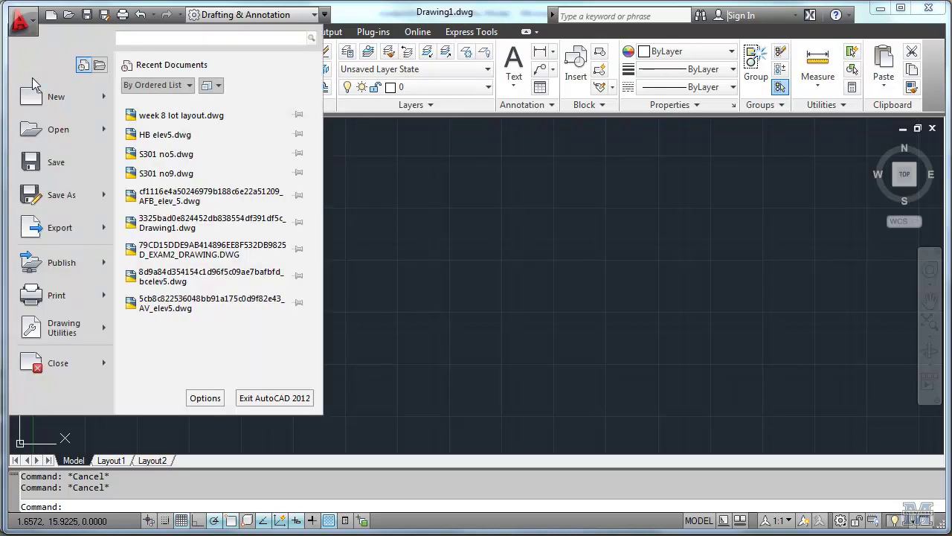
click(41, 104)
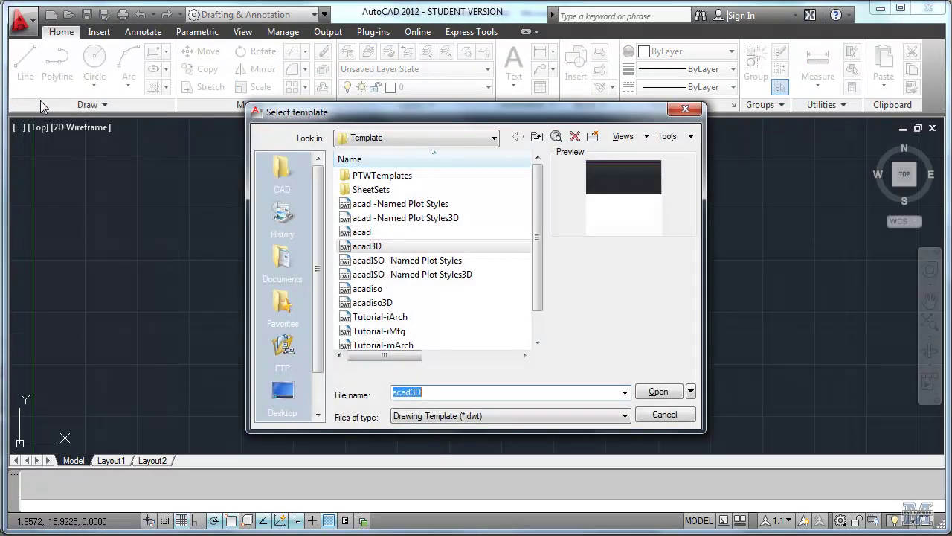
click(354, 250)
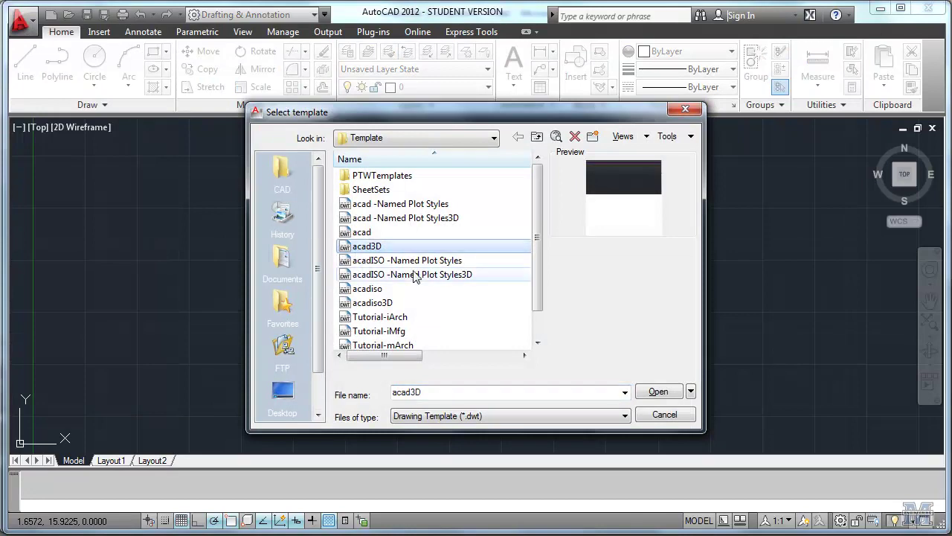
click(658, 392)
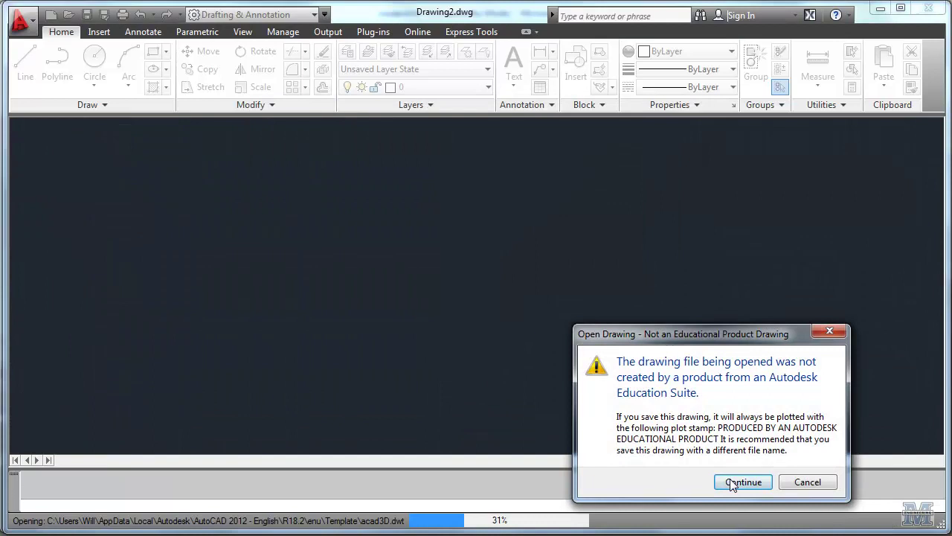
click(743, 483)
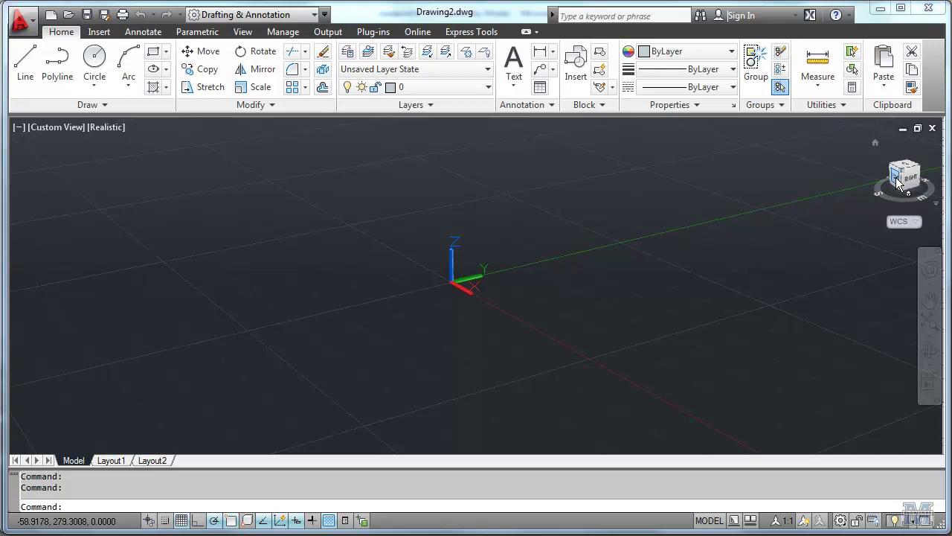
Try the Front, Bottom and Top preset views on the empty model space.
click(898, 184)
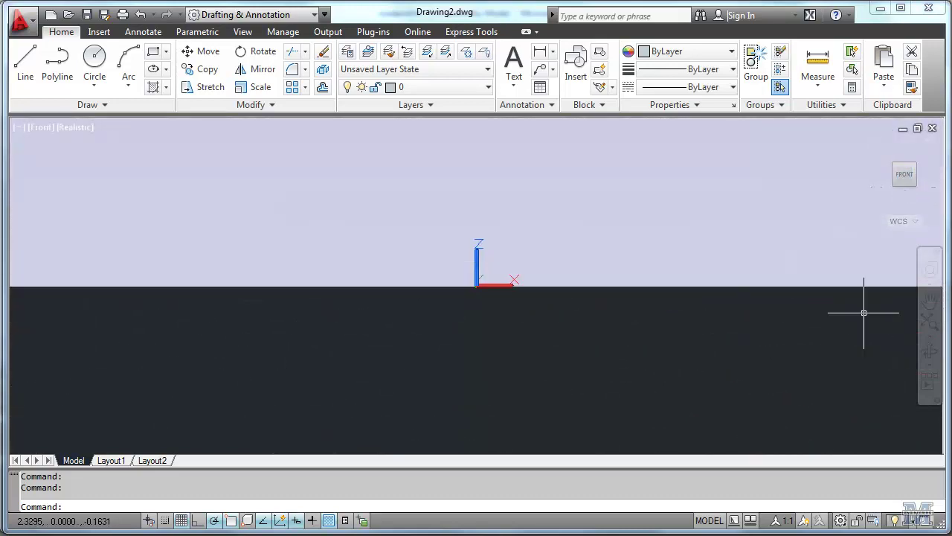
click(43, 129)
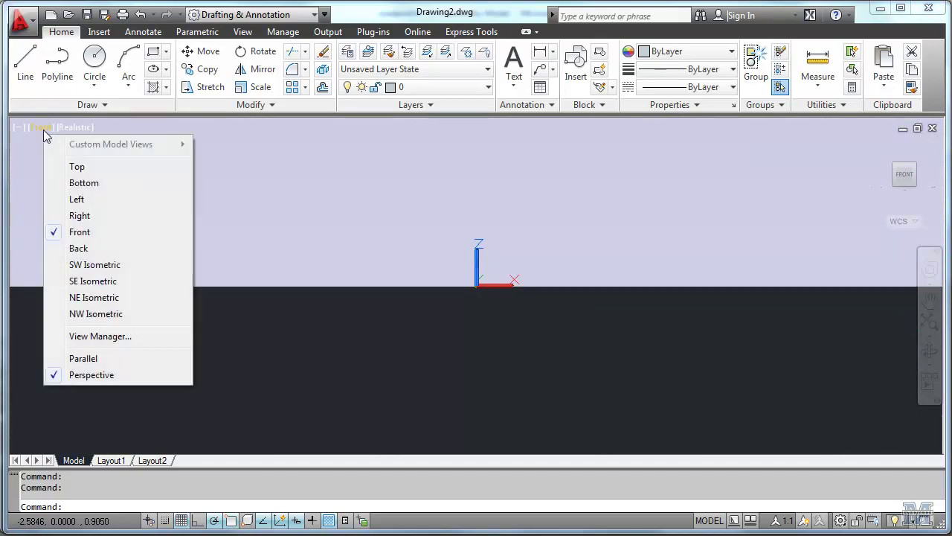
click(82, 183)
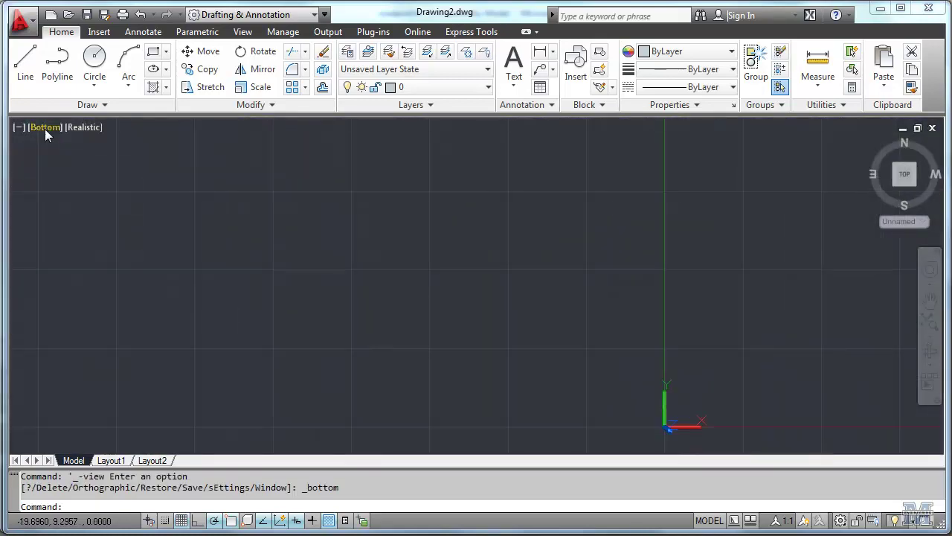
click(45, 128)
click(57, 166)
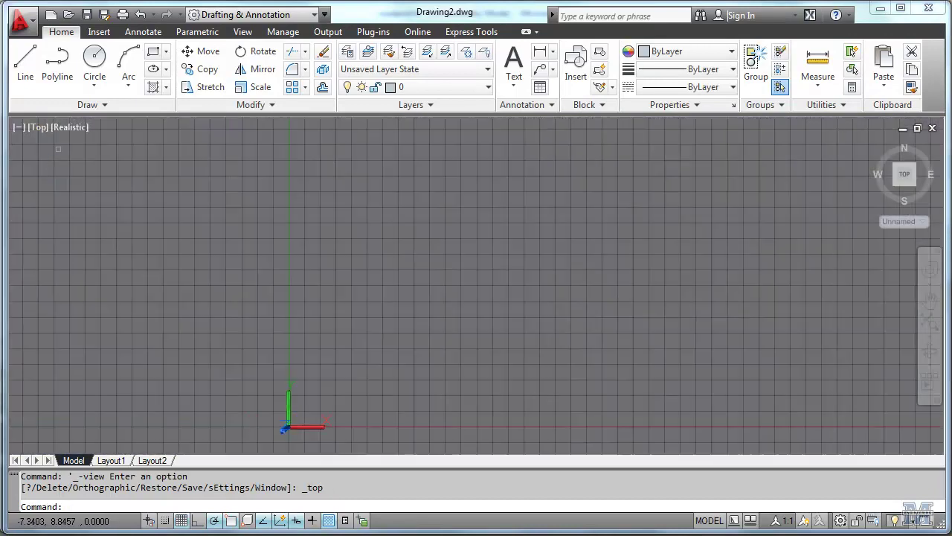
Set the viewport to the Front view with the 2D Wireframe visual style.
click(40, 125)
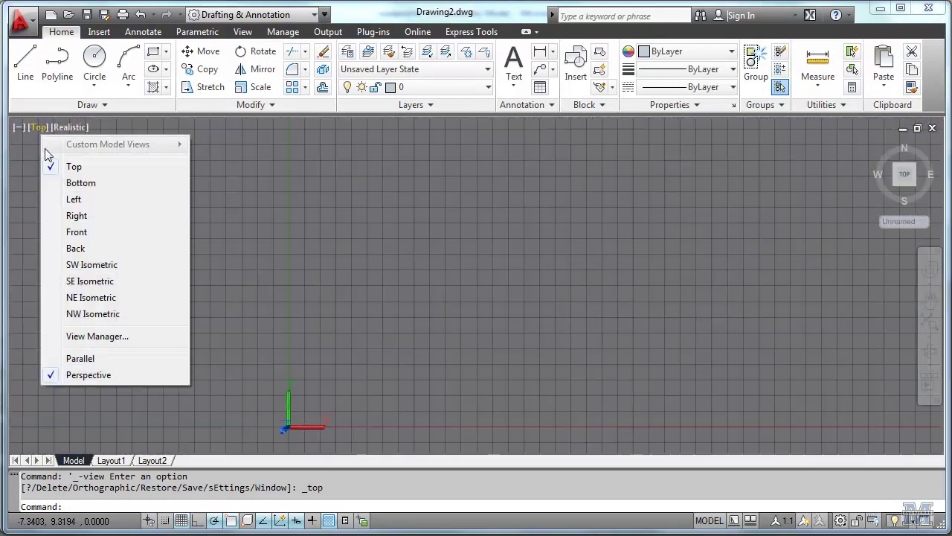
click(74, 230)
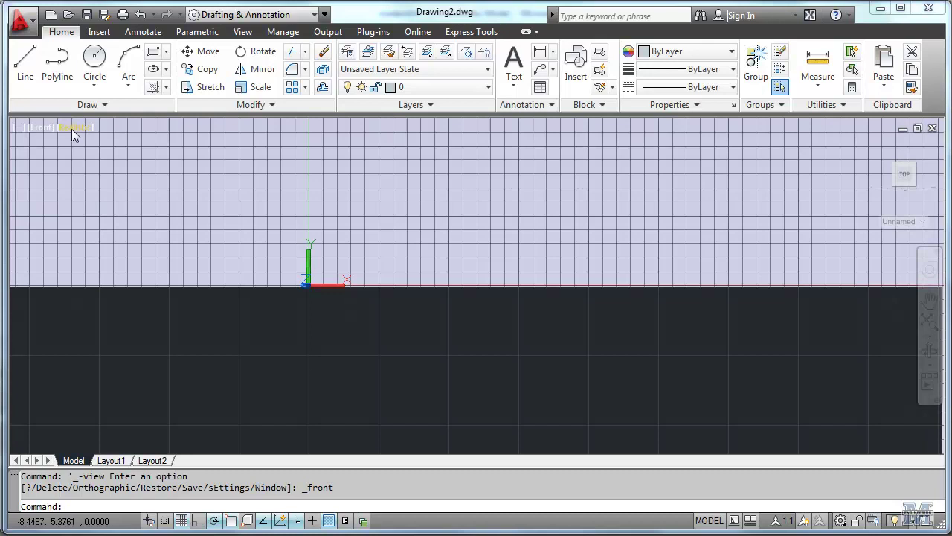
click(74, 129)
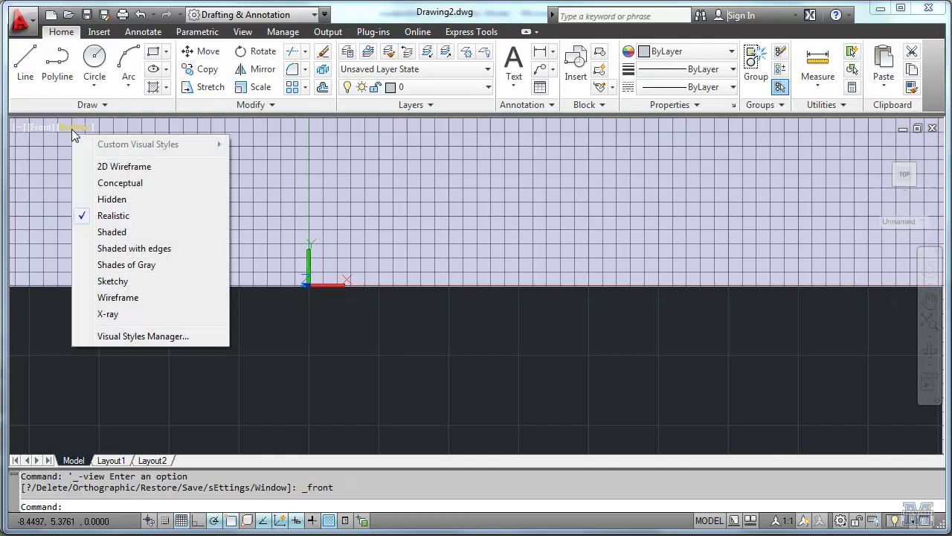
click(93, 169)
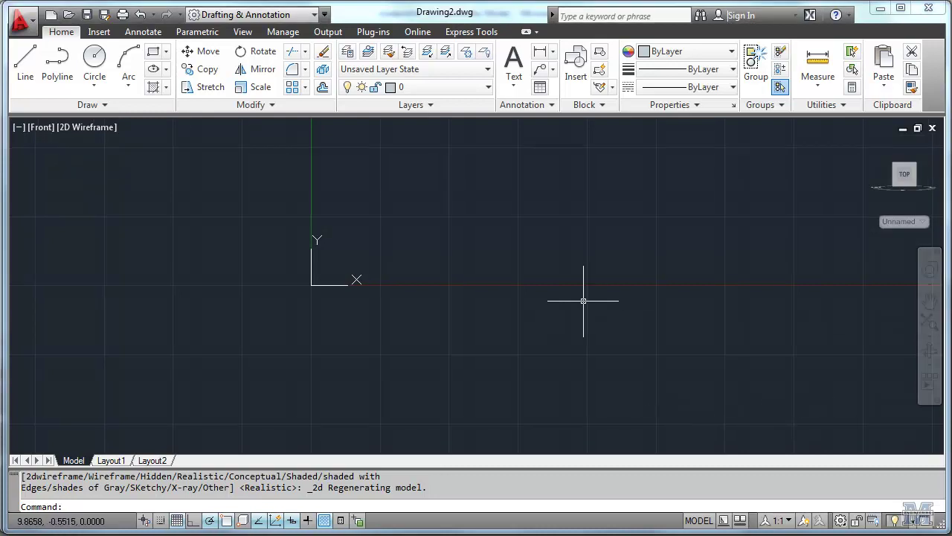
Set the drawing units' insertion scale to Meters.
text(unit)
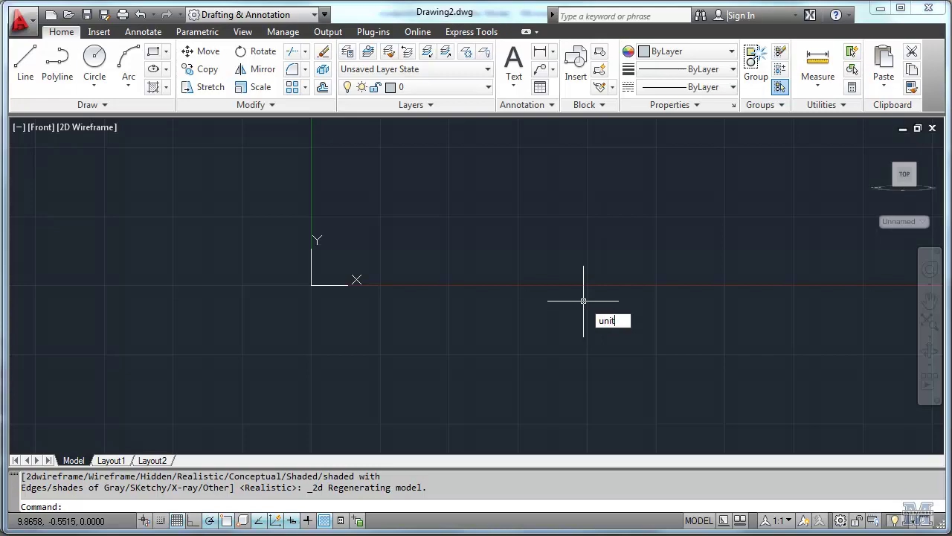
text(s)
key(Return)
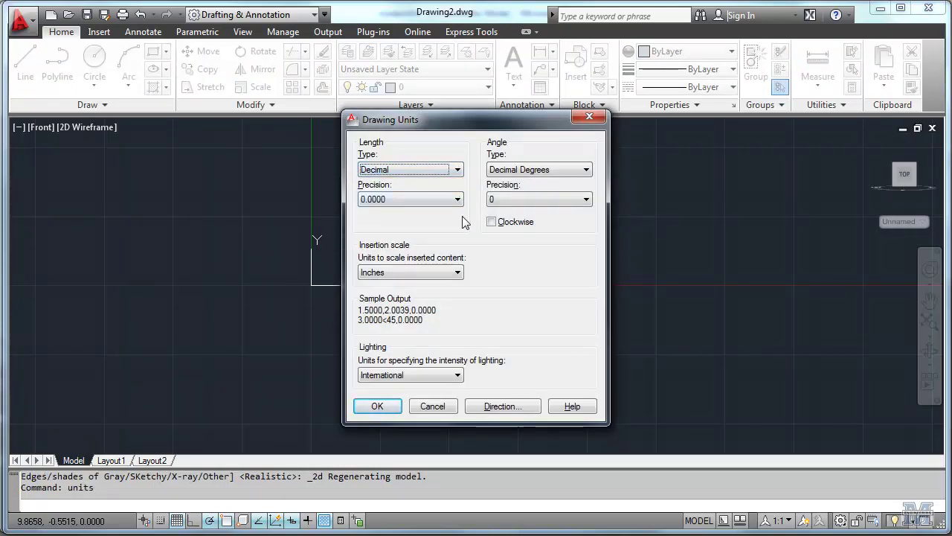
click(458, 275)
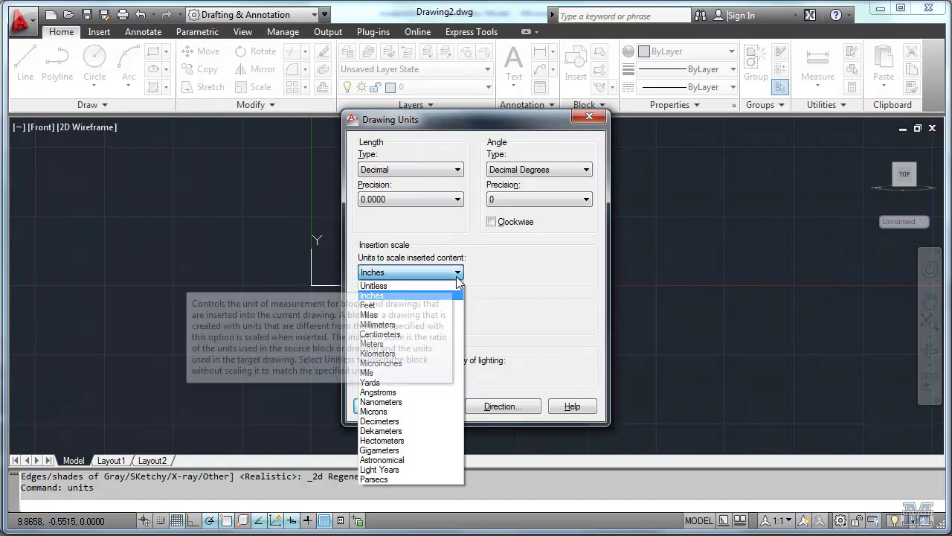
click(444, 344)
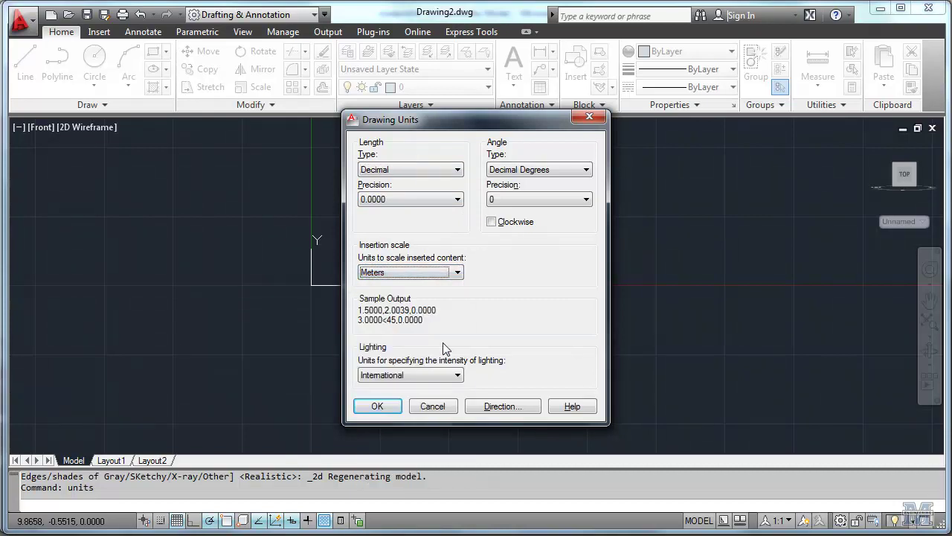
click(373, 406)
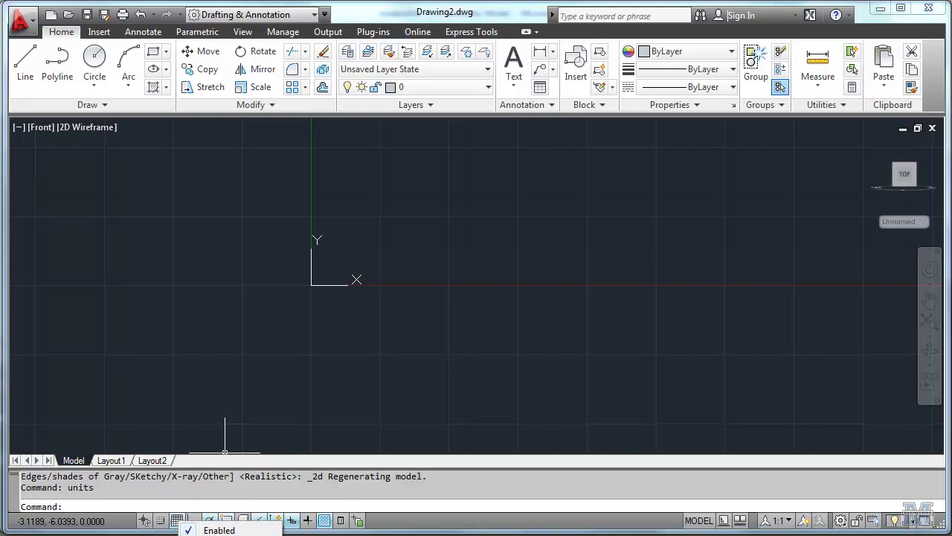
Set the grid X and Y spacing to 1.0000 with a major line every 10 in the drafting settings.
click(219, 535)
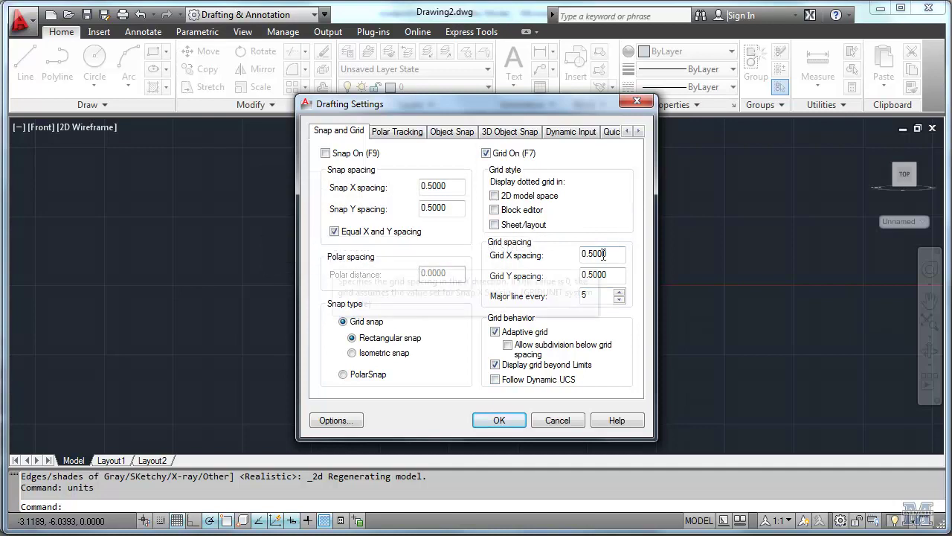
drag(594, 255, 574, 259)
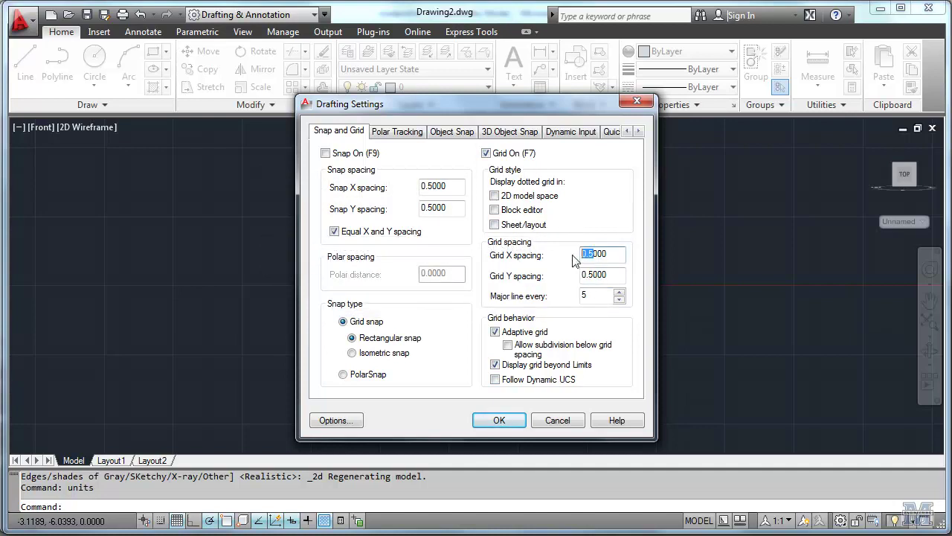
key(BackSpace)
text(1.)
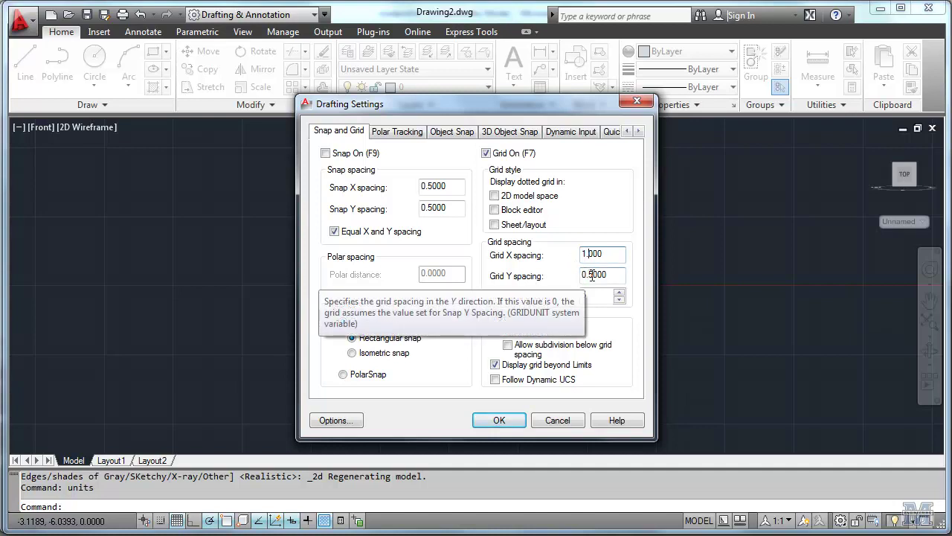
double_click(593, 275)
text(1)
click(621, 293)
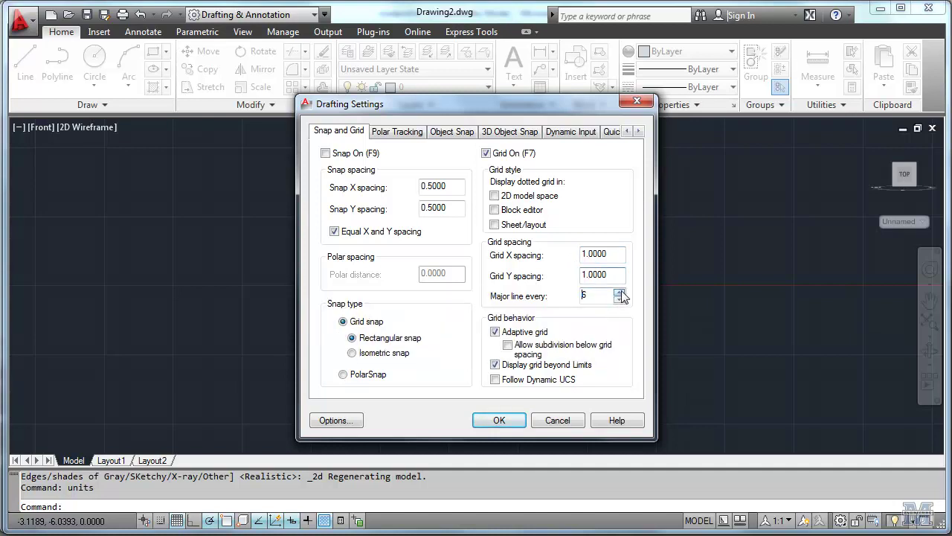
click(619, 291)
click(619, 291)
click(619, 291)
click(619, 292)
click(500, 420)
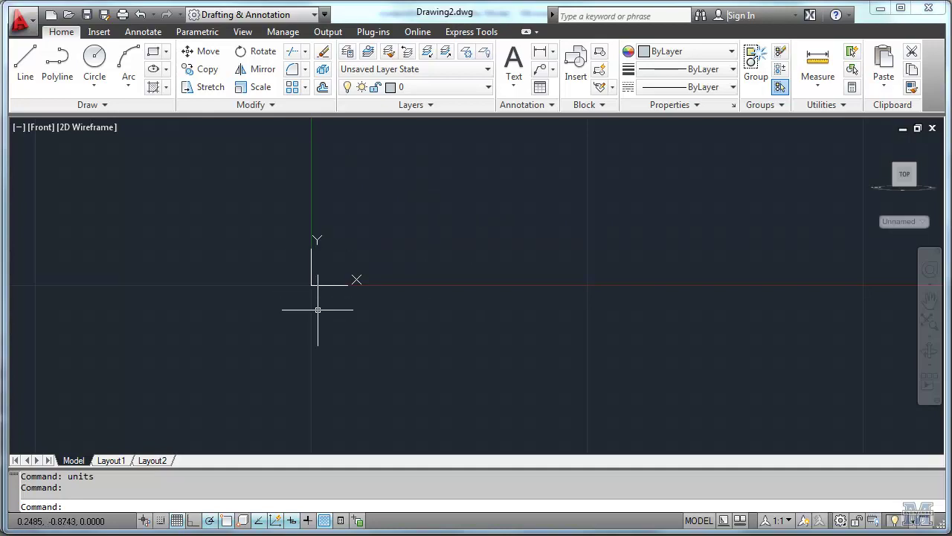
Draw a vertical construction line (XLINE) through the origin 0,0.
text(XLINE)
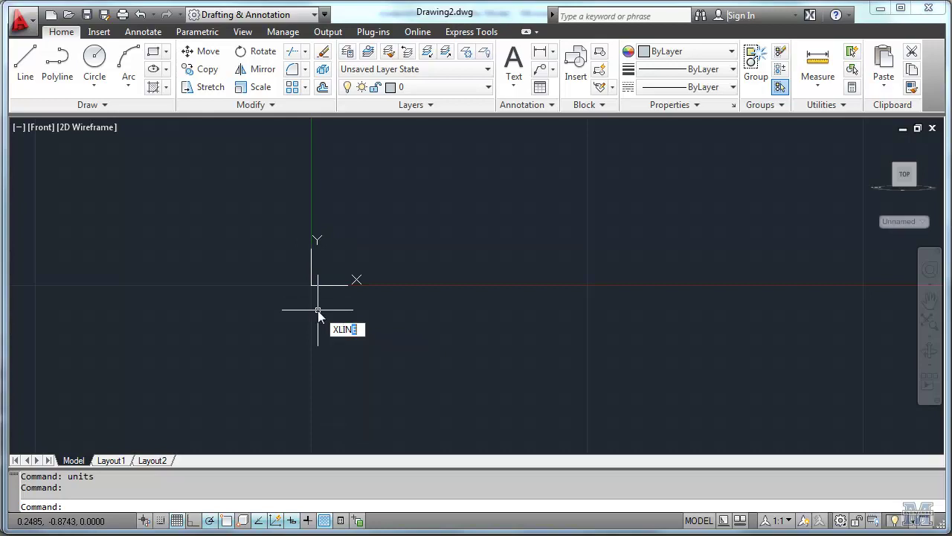
key(Return)
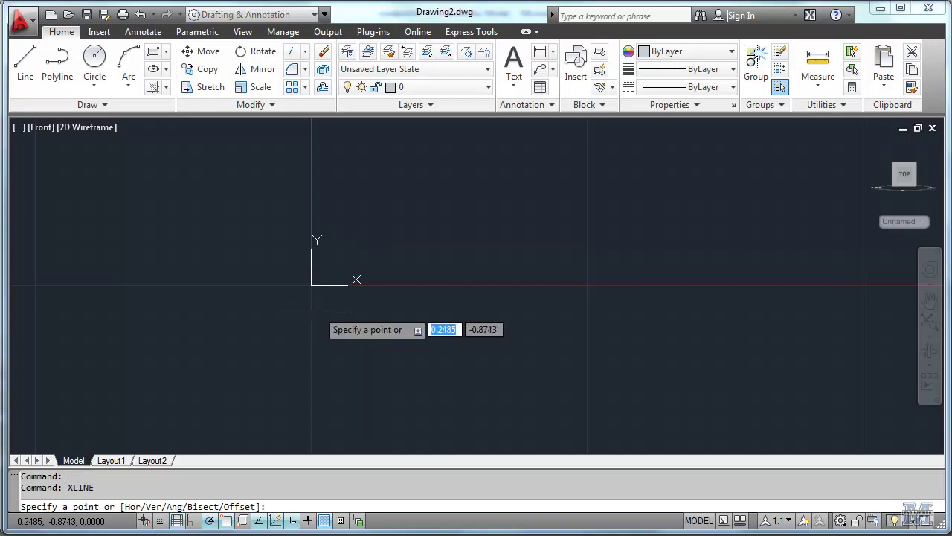
text(ver)
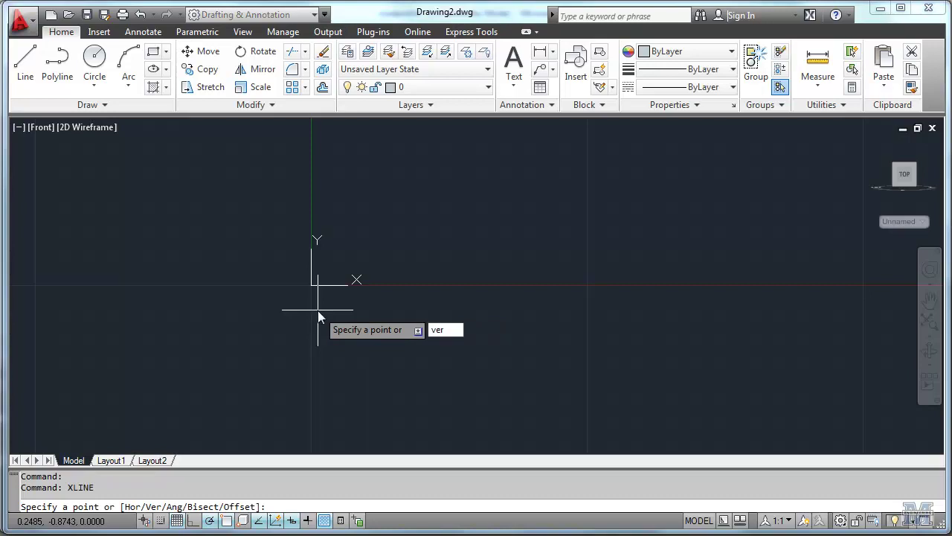
key(Return)
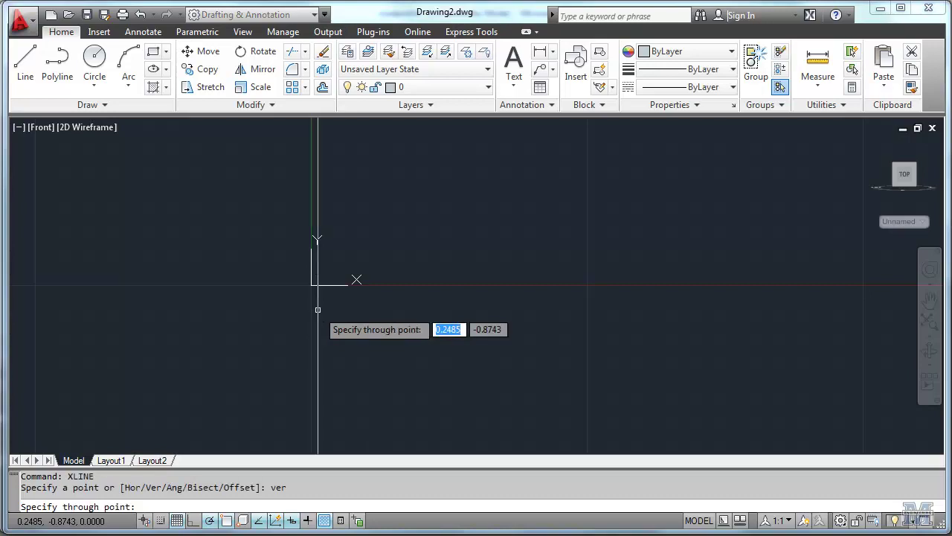
text(0)
key(Tab)
text(0)
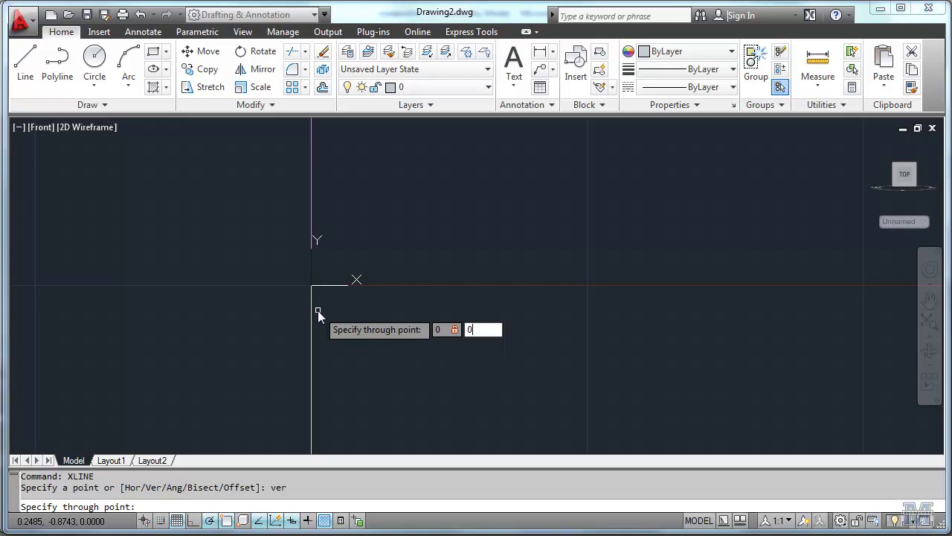
key(Return)
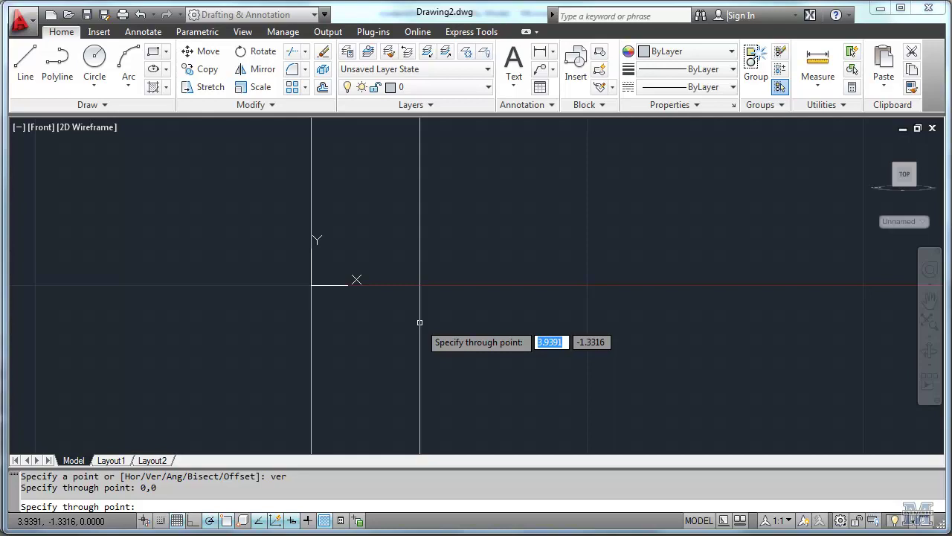
key(Return)
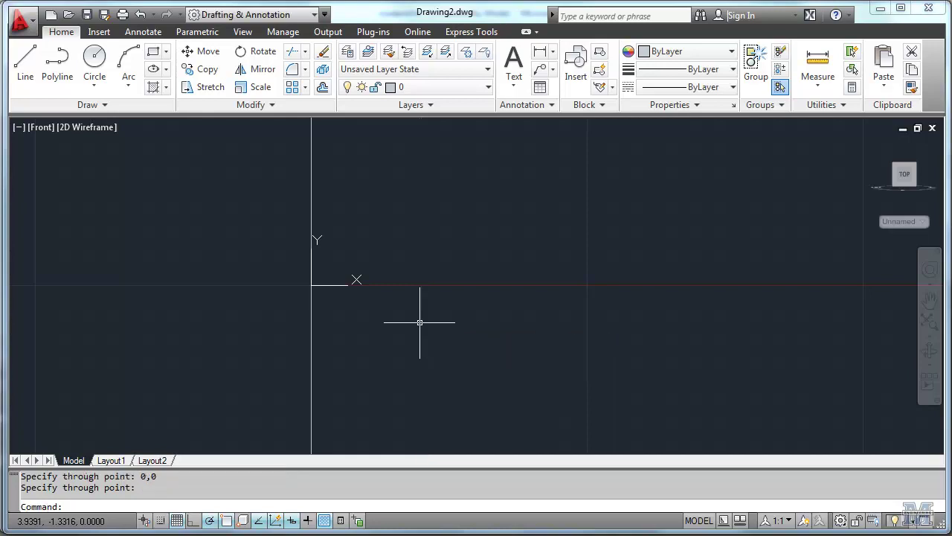
Draw a horizontal construction line (XLINE) through the origin 0,0.
key(Up)
key(Return)
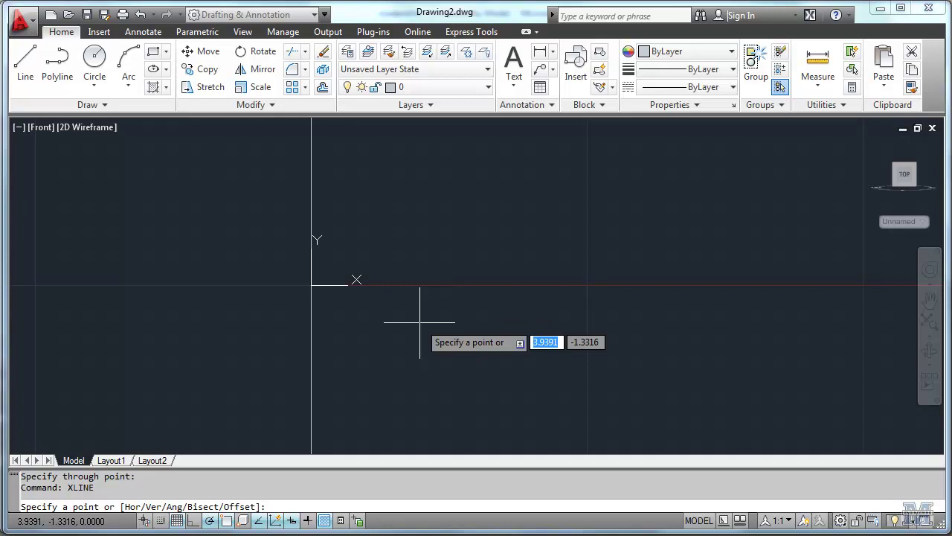
text(hor)
key(Return)
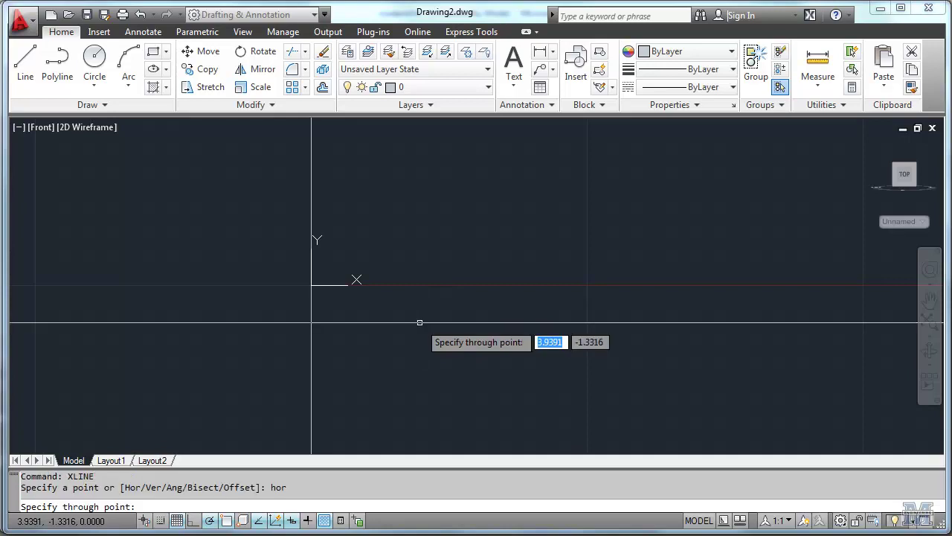
text(4)
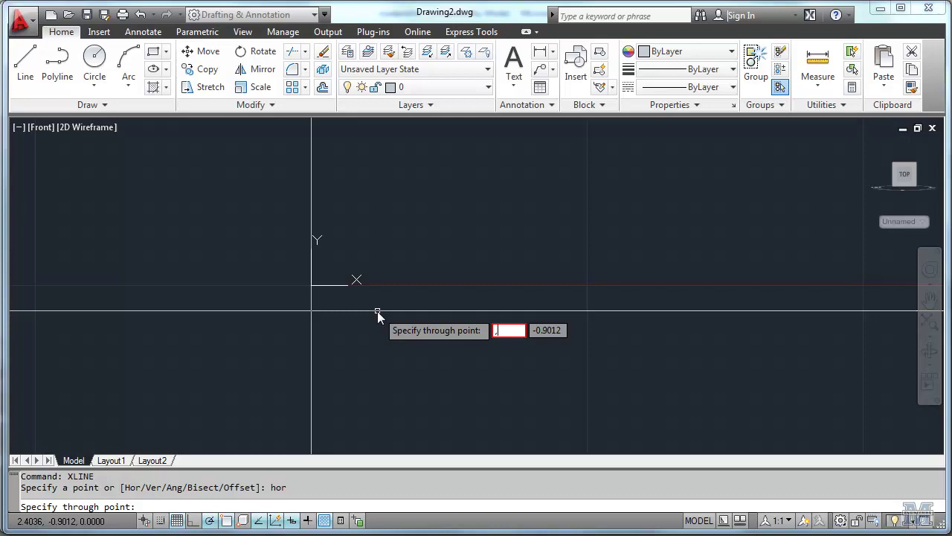
text(0)
key(BackSpace)
text(0)
key(Tab)
text(0)
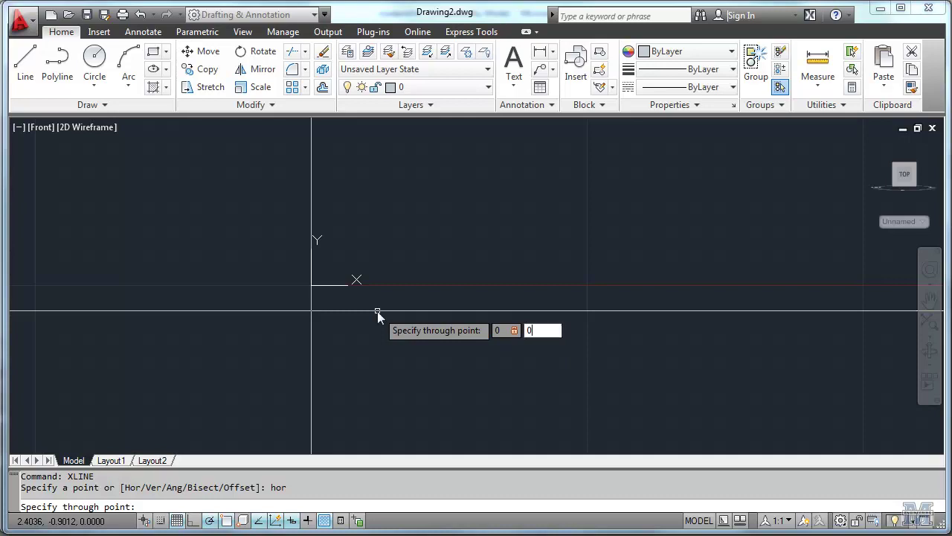
key(Return)
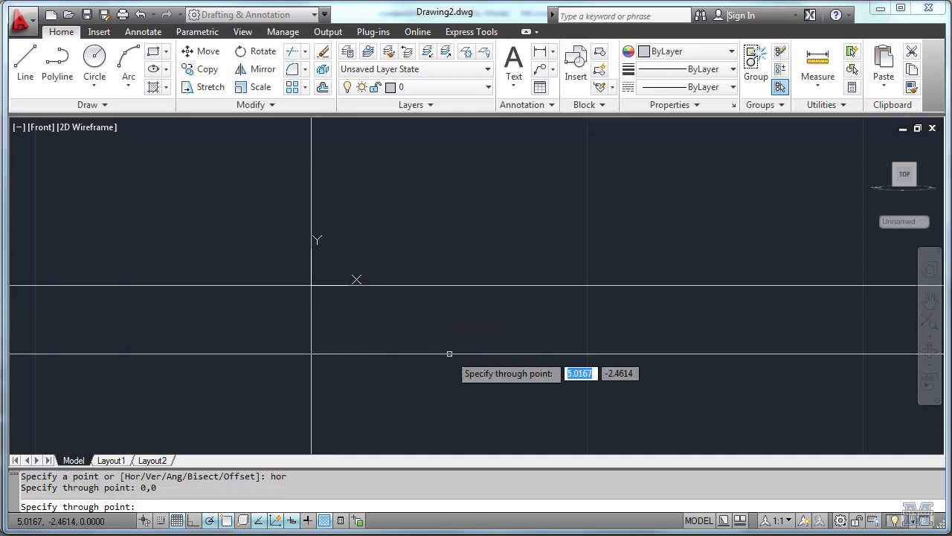
key(Return)
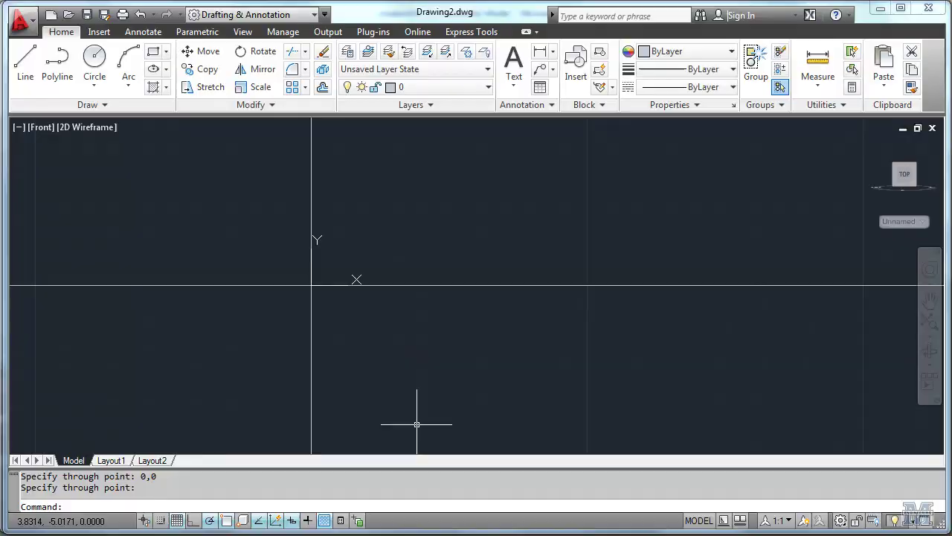
Switch to Adobe Reader and examine the station 10+020 cross section in the Old Town Milford plan.
key(alt+Tab)
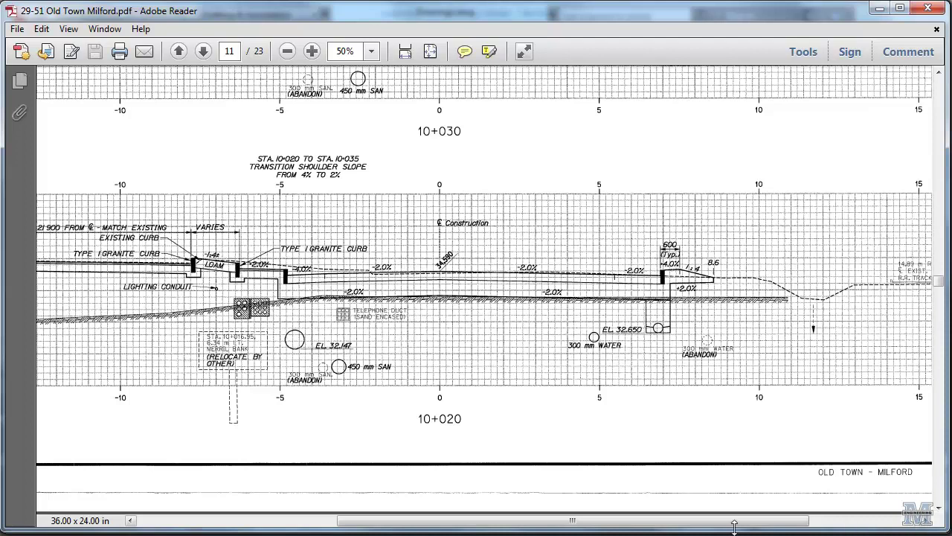
drag(734, 528, 585, 528)
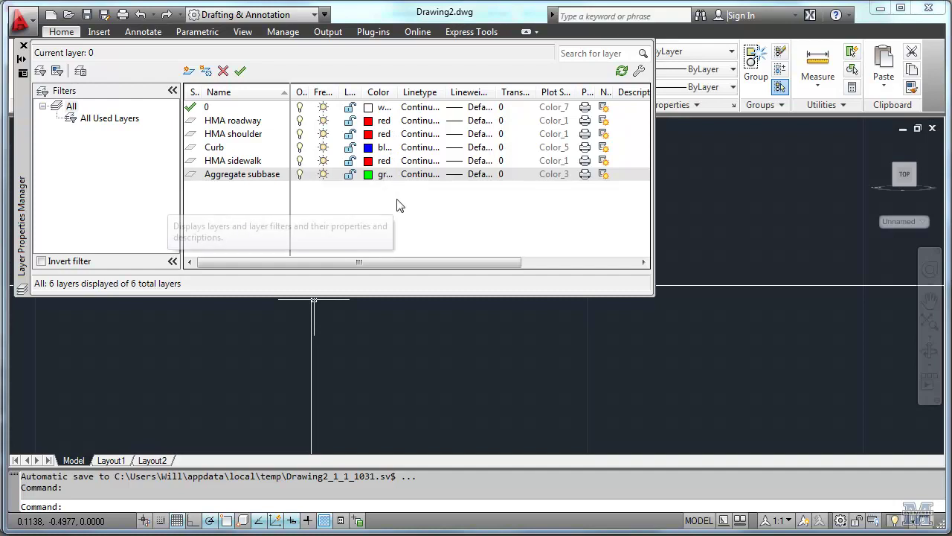
Make HMA roadway the current layer in AutoCAD and collapse the layer manager.
double_click(191, 121)
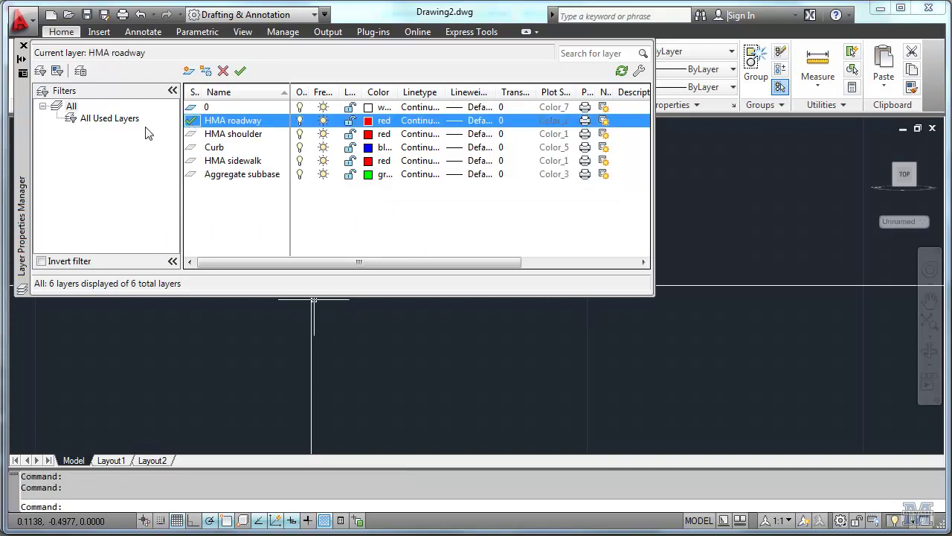
click(21, 61)
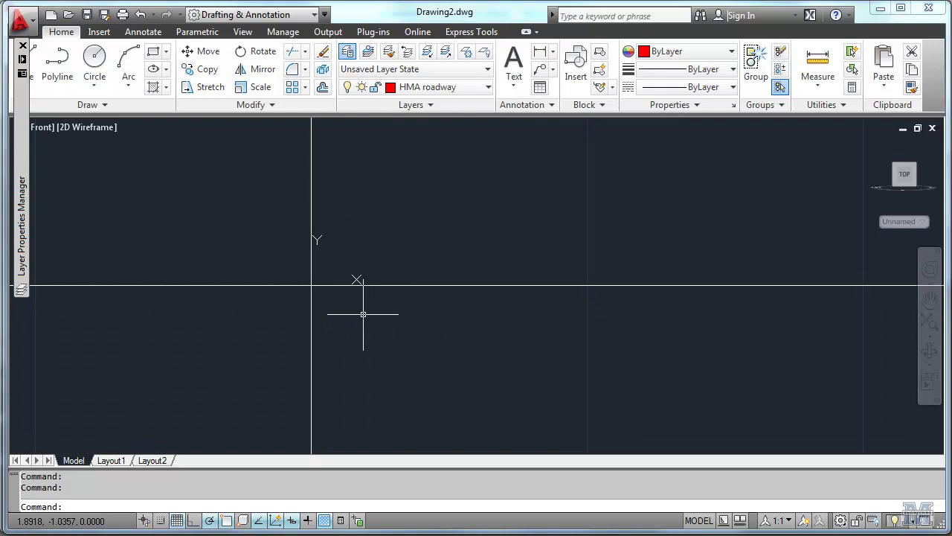
Change the workspace to 3D Basics and align the UCS with the current front view.
click(313, 16)
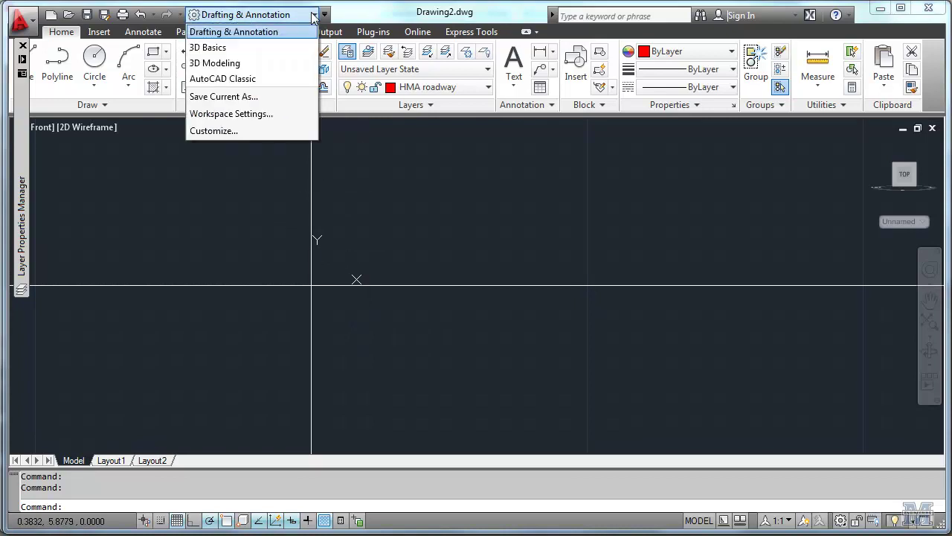
click(280, 49)
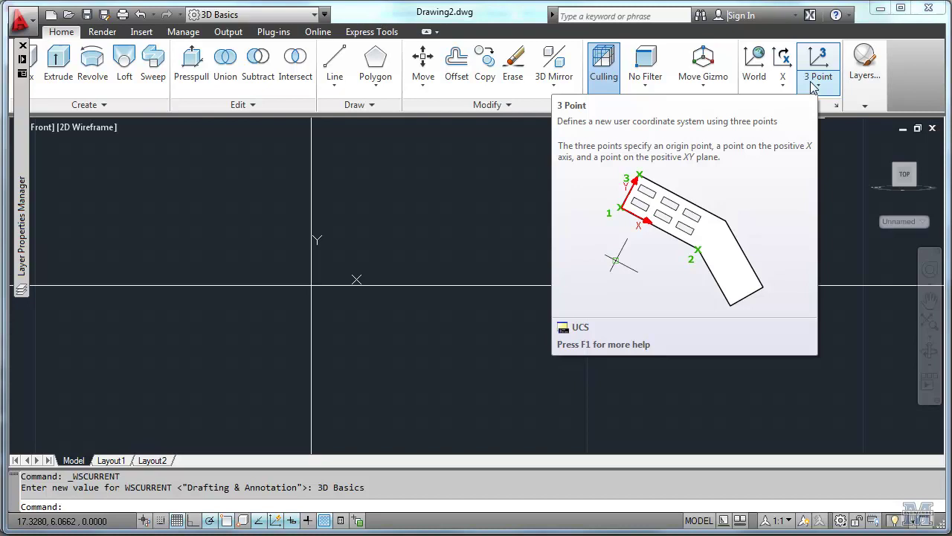
click(818, 84)
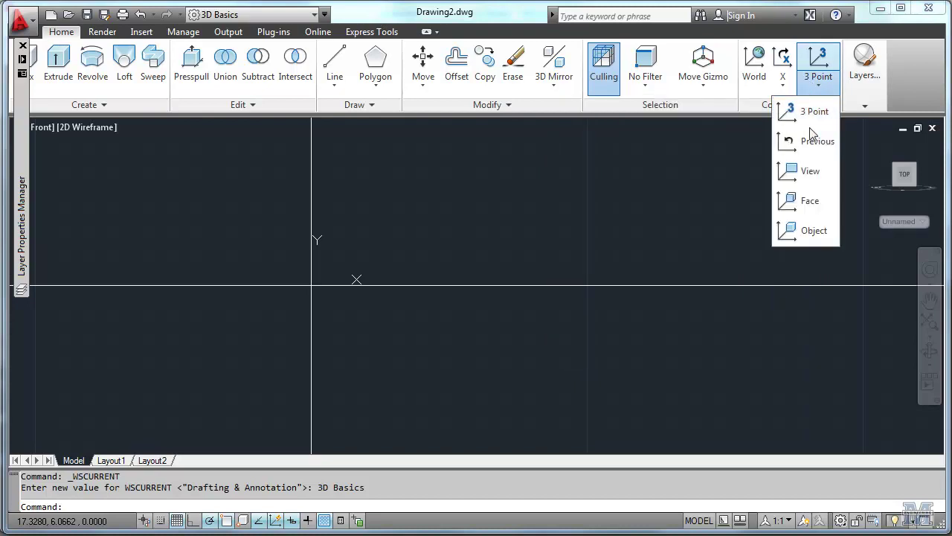
click(810, 172)
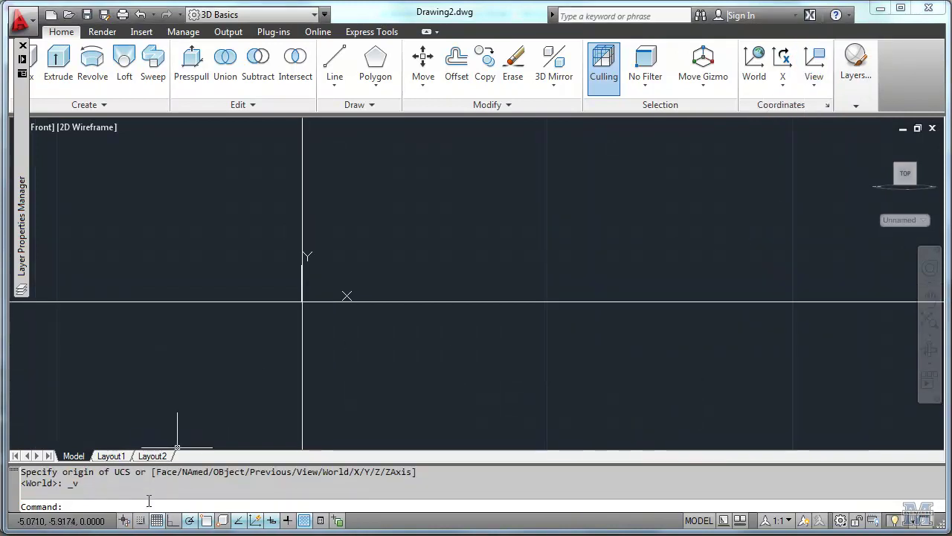
Set the UCS to World and try starting a polyline in the front view.
text(ucs)
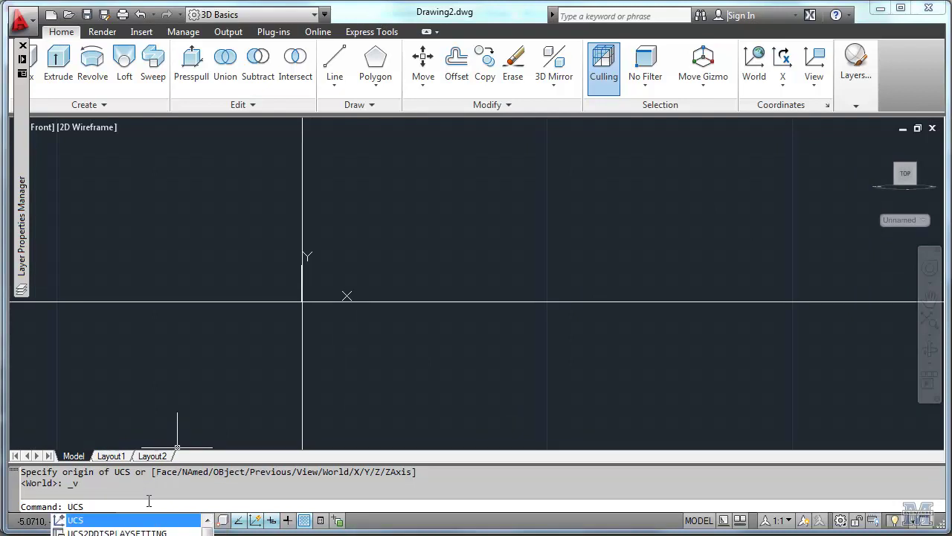
key(Return)
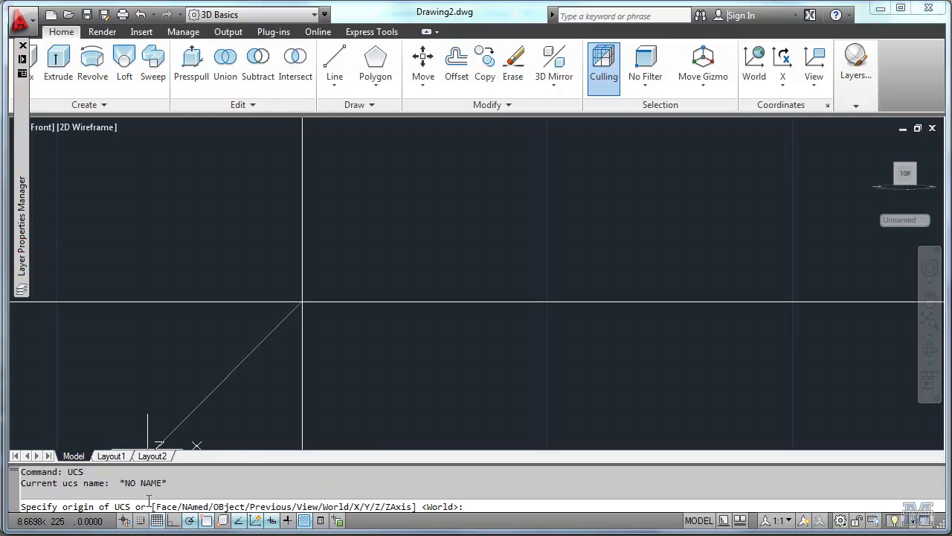
text(world)
key(Return)
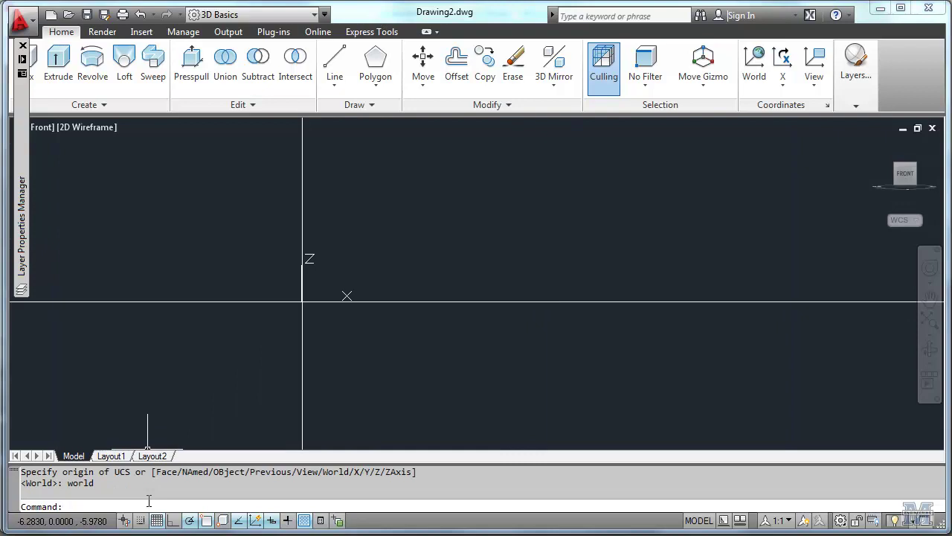
click(334, 85)
click(323, 166)
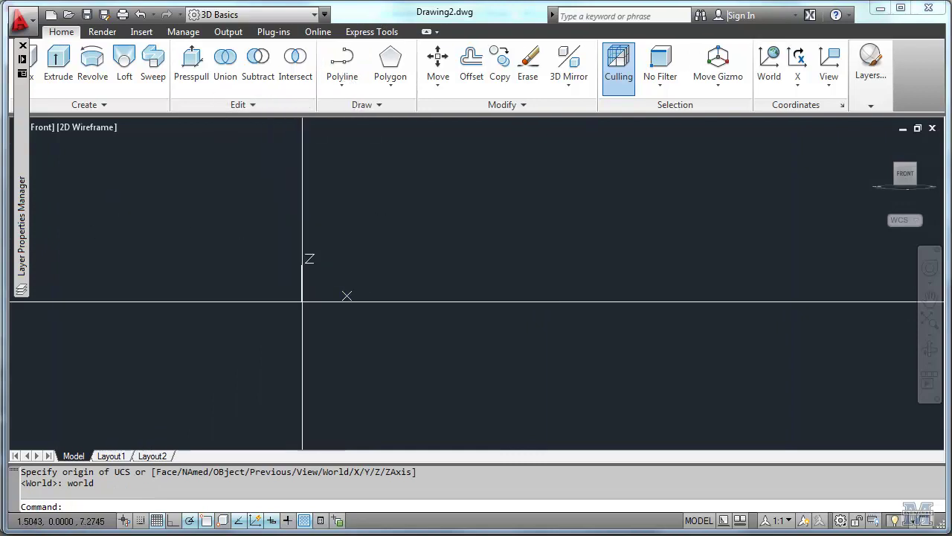
click(355, 249)
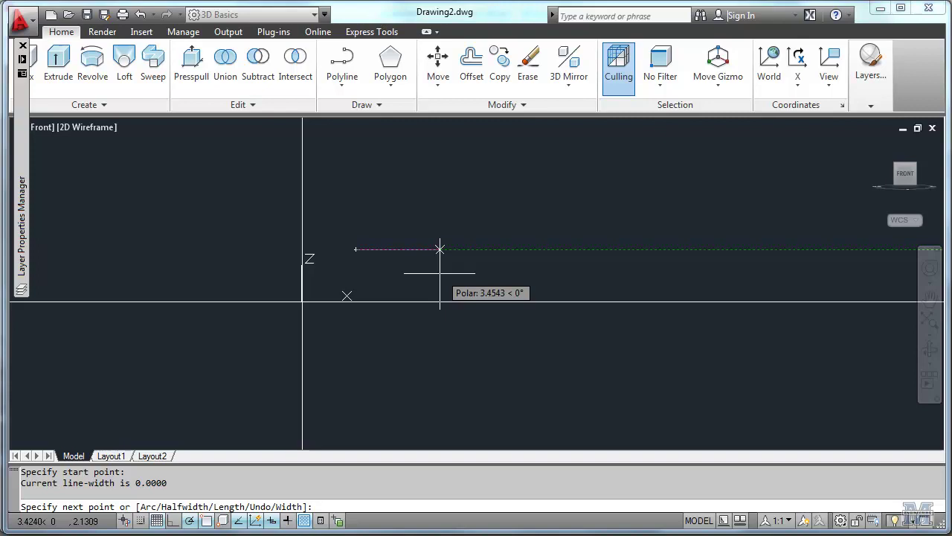
key(Escape)
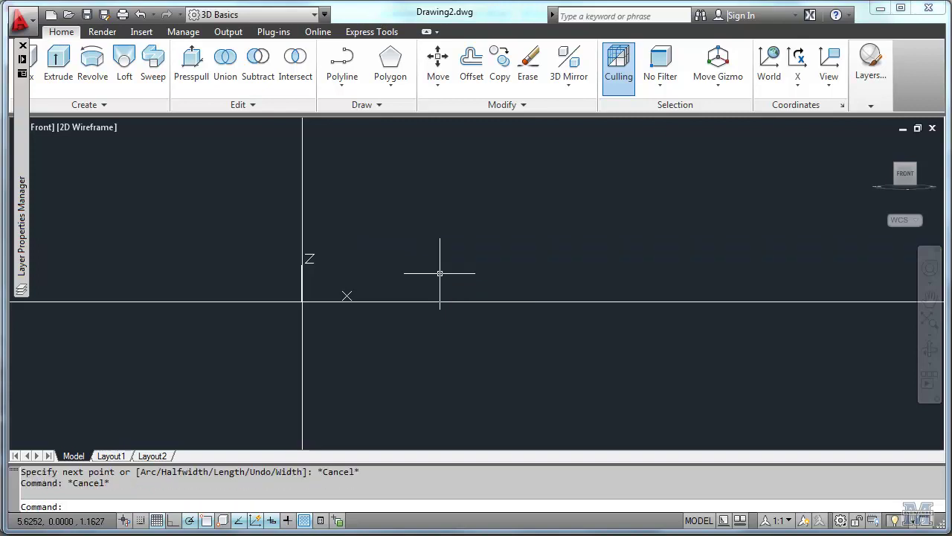
Realign the UCS with the current view using the View option of the UCS command.
text(PLINE)
key(Up)
key(Return)
text(v)
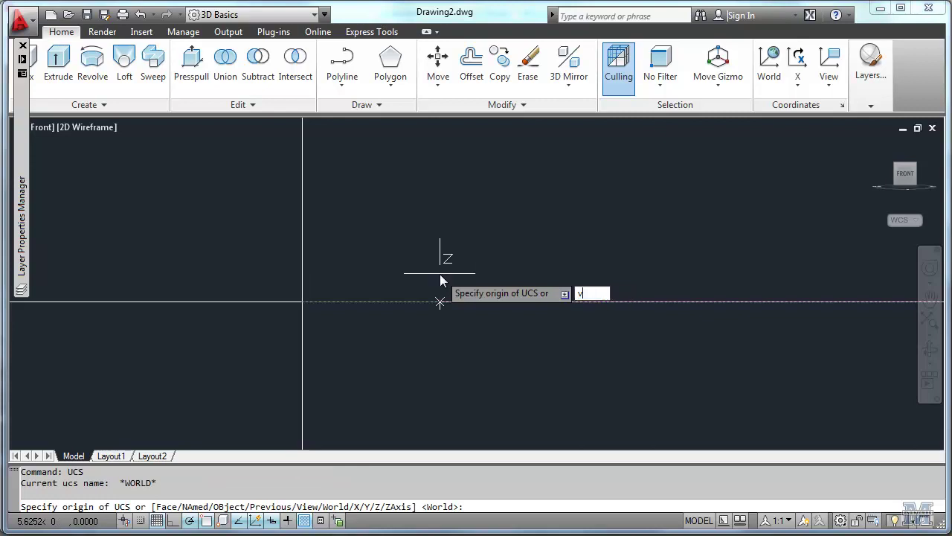
text(iew)
key(Return)
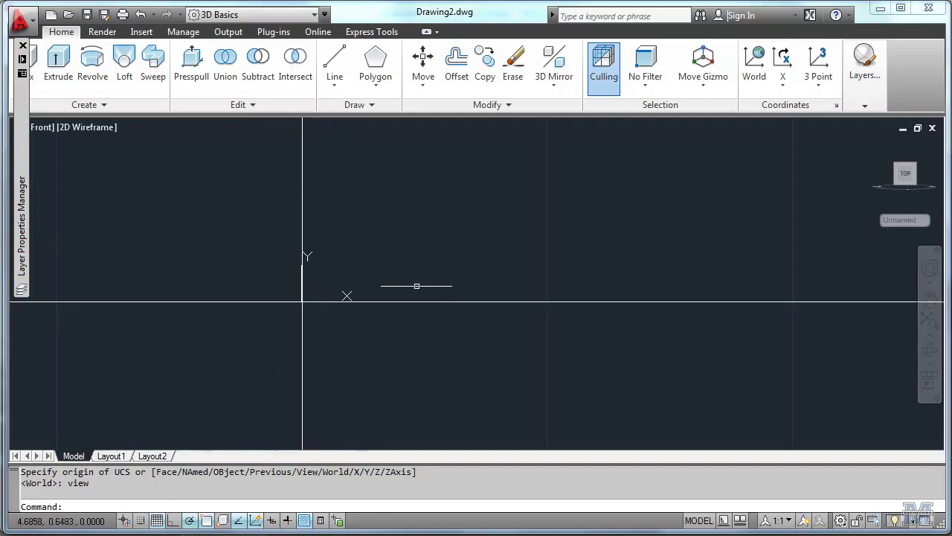
Start the HMA roadway polyline at 0,4.590 and draw its left part through -3.6,4.518 and -3.6,4.258.
click(335, 87)
click(317, 172)
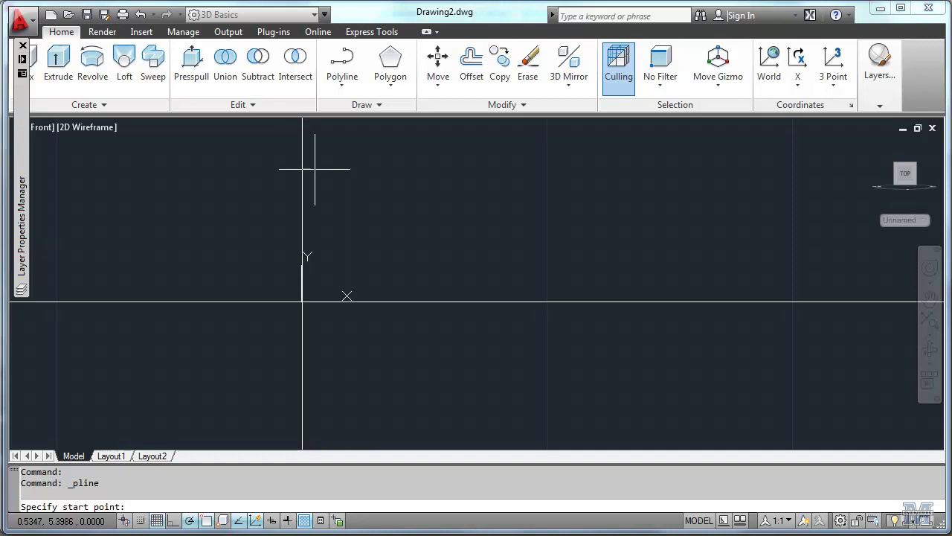
text(0,)
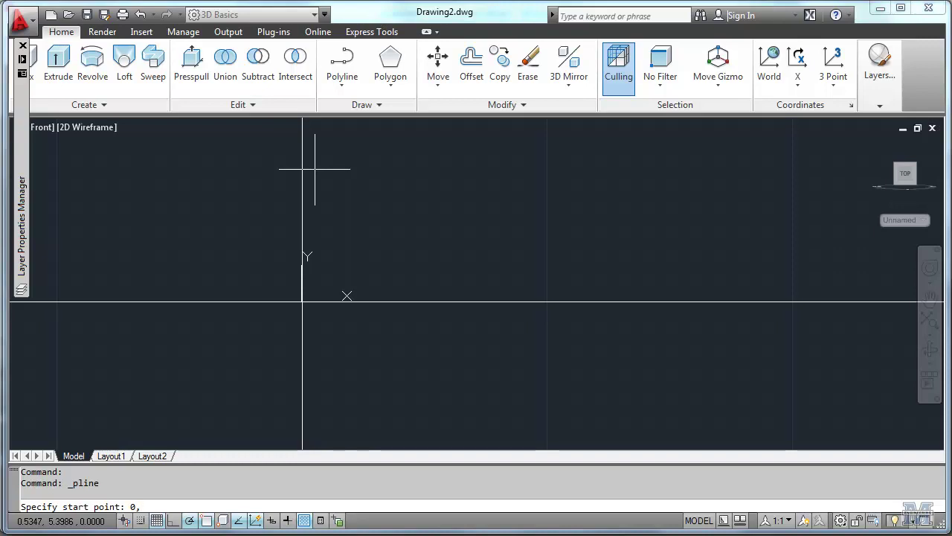
text(4.590)
key(Return)
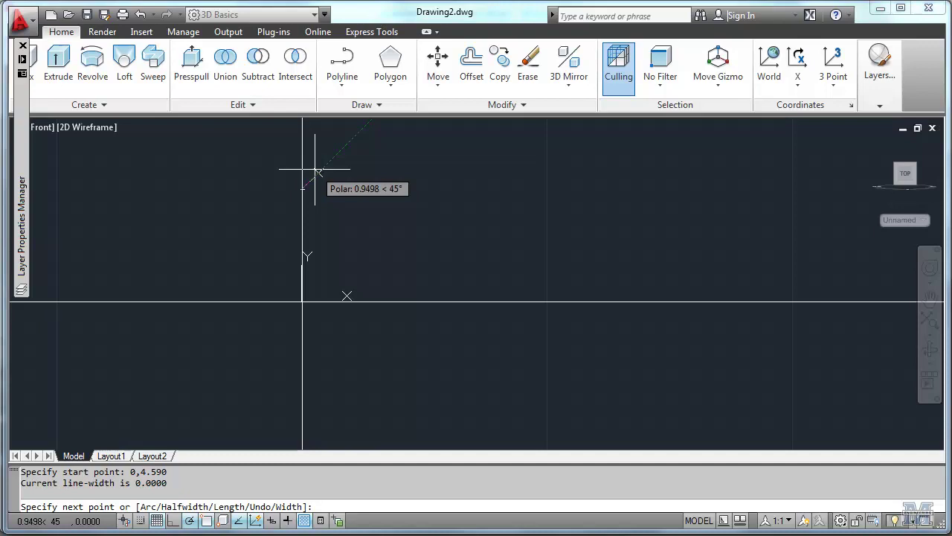
text(3.6,4.518)
key(Return)
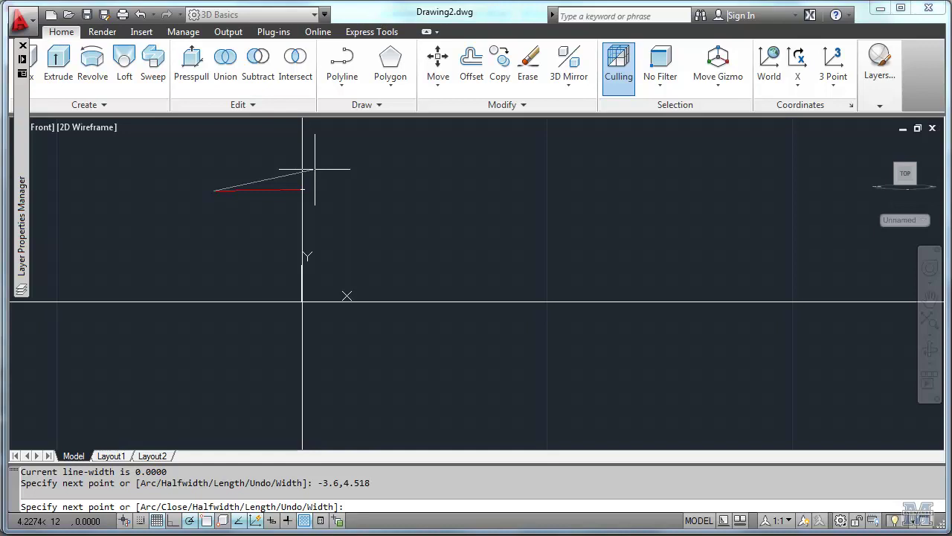
text(3.6,4.258)
key(Return)
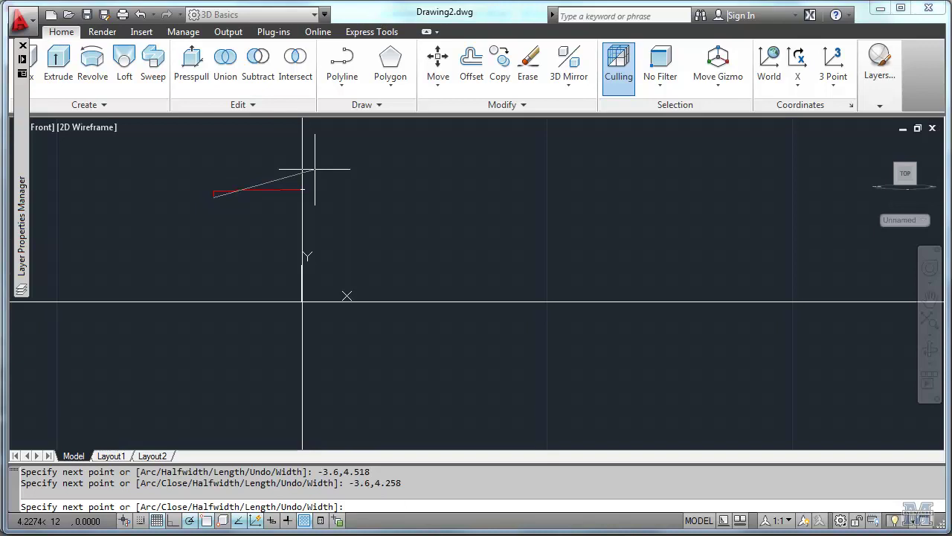
Continue the roadway polyline through 0,4.330, 5.50,4.220 and 5.50,4.48, and close the outline.
text(0,4.330)
key(Return)
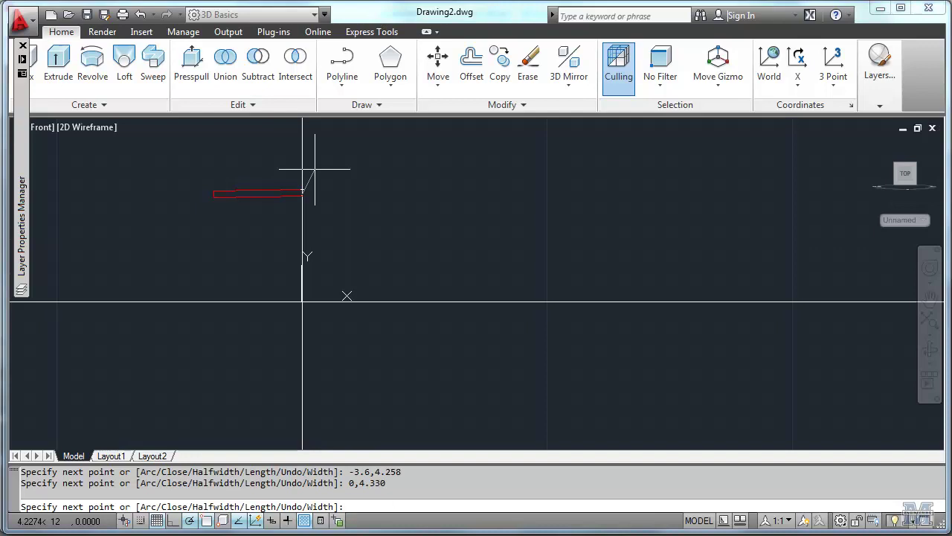
text(5.50)
text(,4.220)
key(Return)
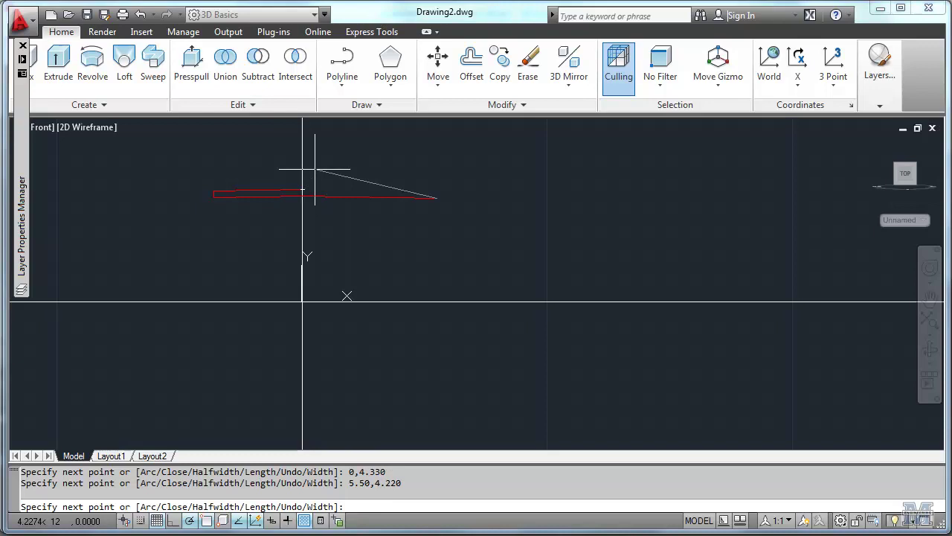
text(5.50,4.48)
key(Return)
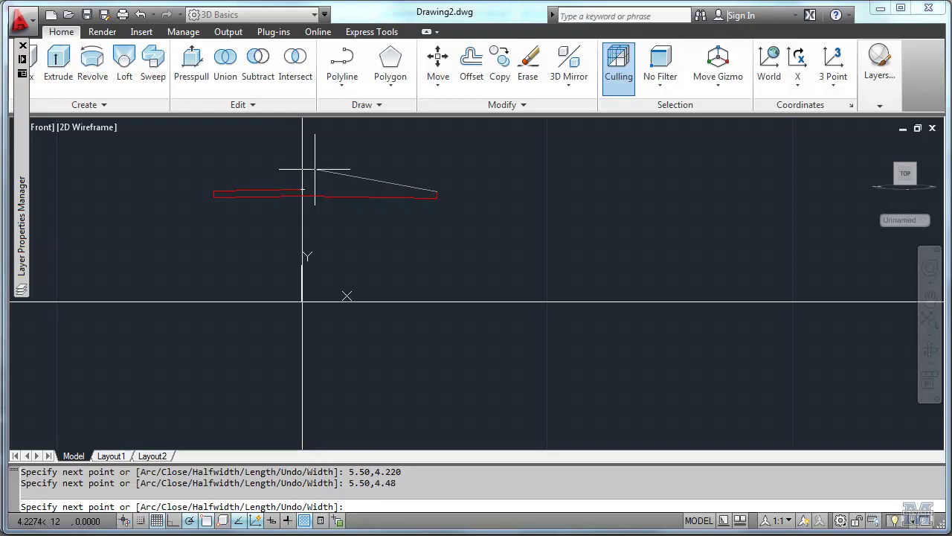
text(c)
key(Return)
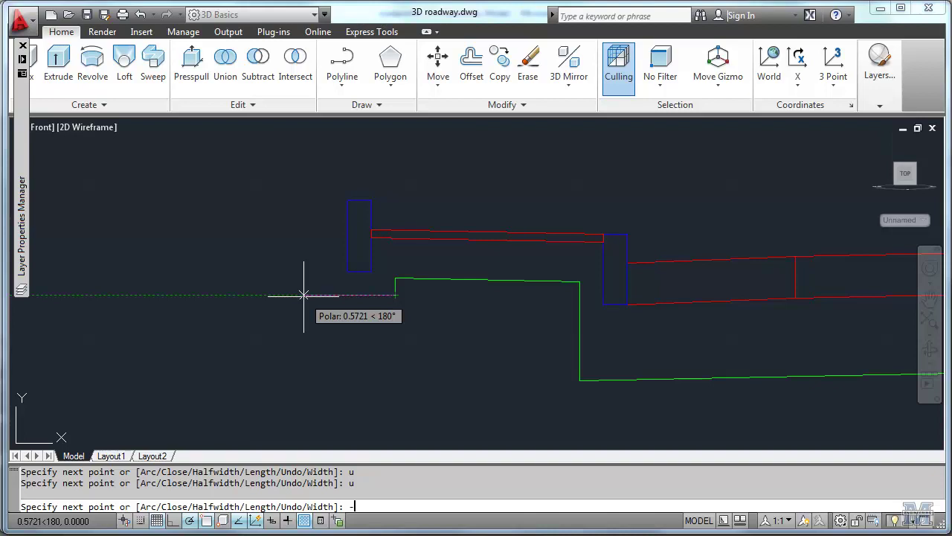
text(6.55)
key(Return)
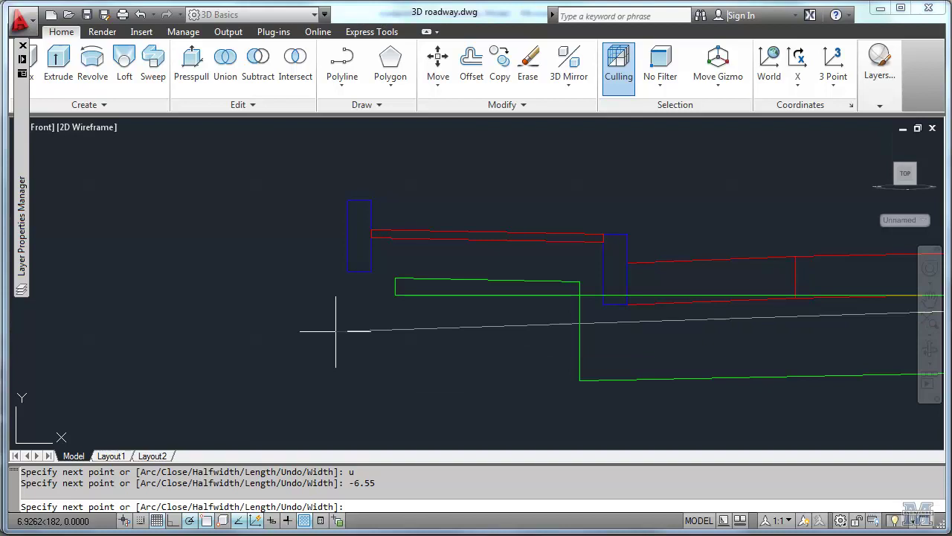
text(u)
key(Return)
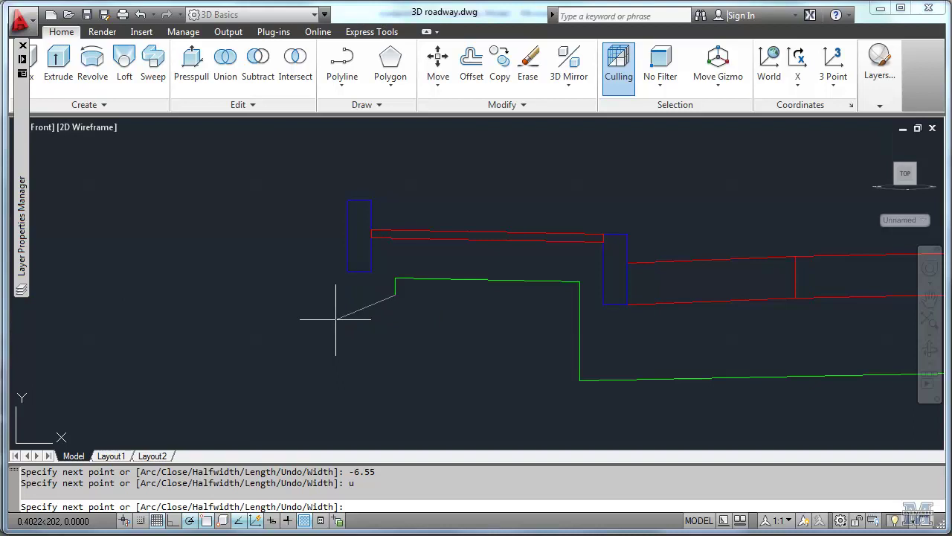
Continue the green subbase polyline through -6.55,4.275, -6.55,4.635 and -6.4,4.635 around the outer blue curb.
text(-6.55,4.275)
key(Return)
text(-6.55.)
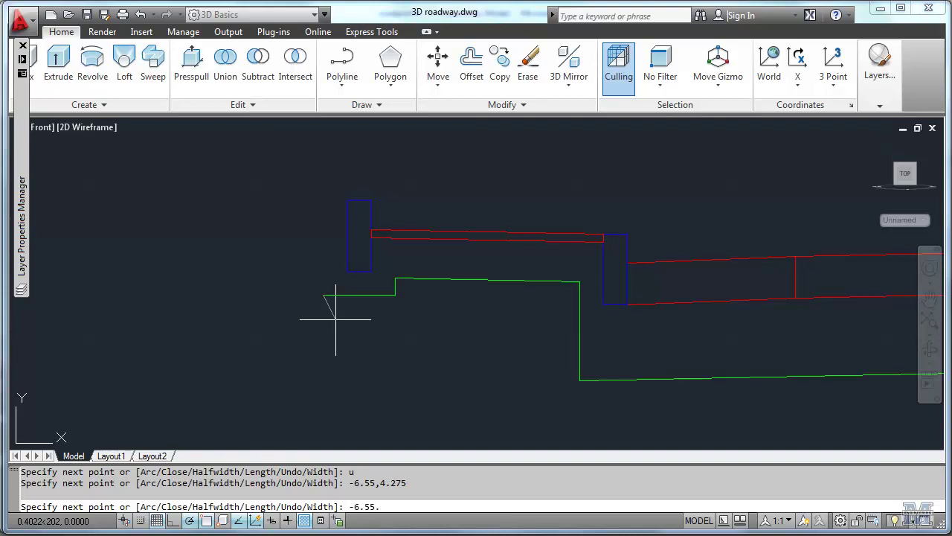
key(BackSpace)
text(,4.635)
key(Return)
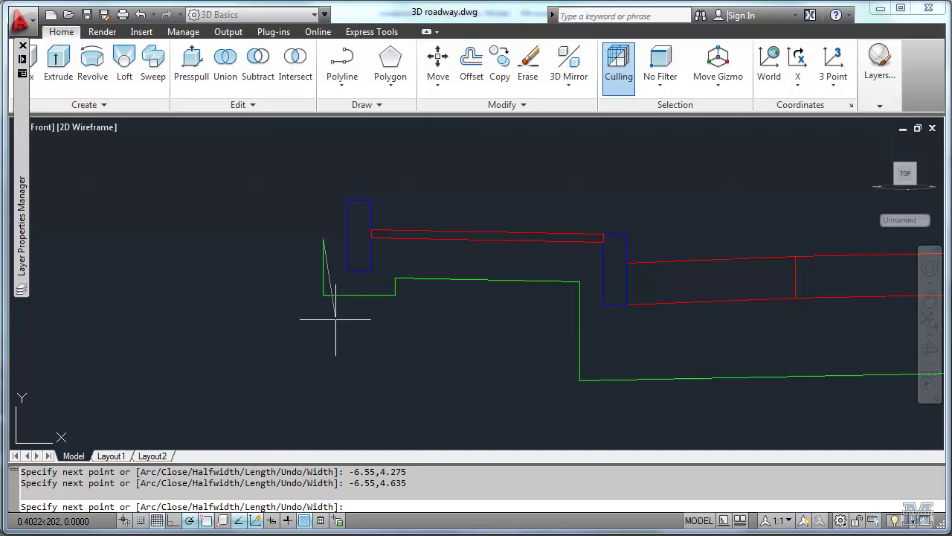
text(-6.4,4.635)
key(Return)
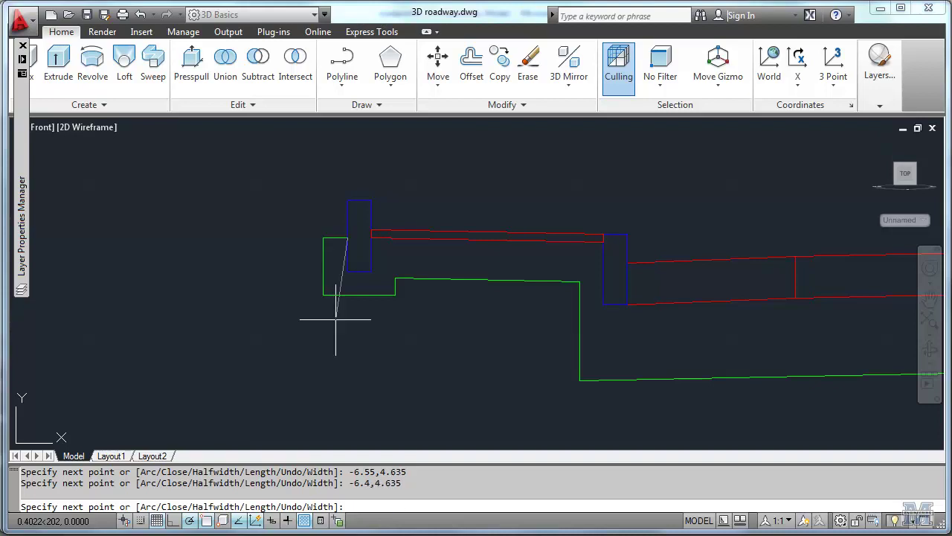
Trace the subbase polyline under the outer blue curb, along the sidewalk's underside, and around the base of the curb beside the roadway.
click(347, 271)
click(371, 270)
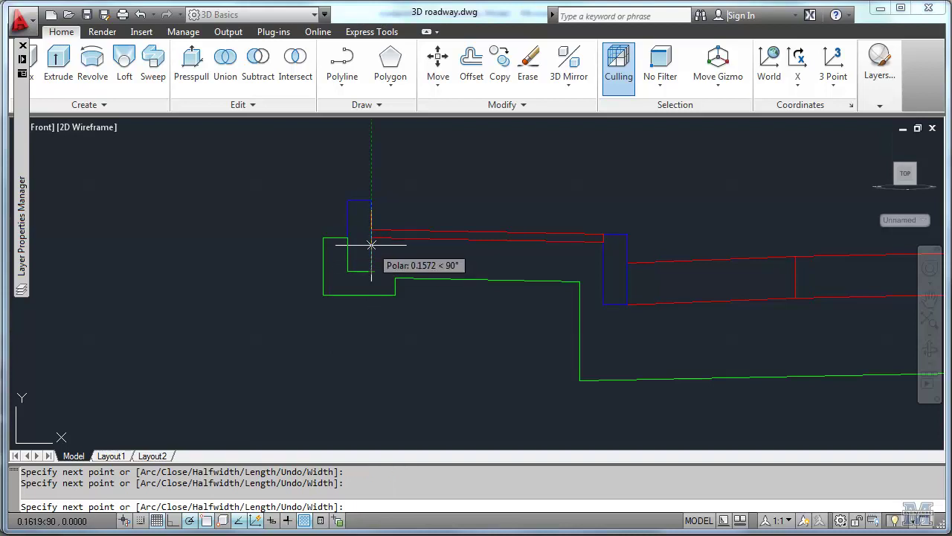
click(371, 237)
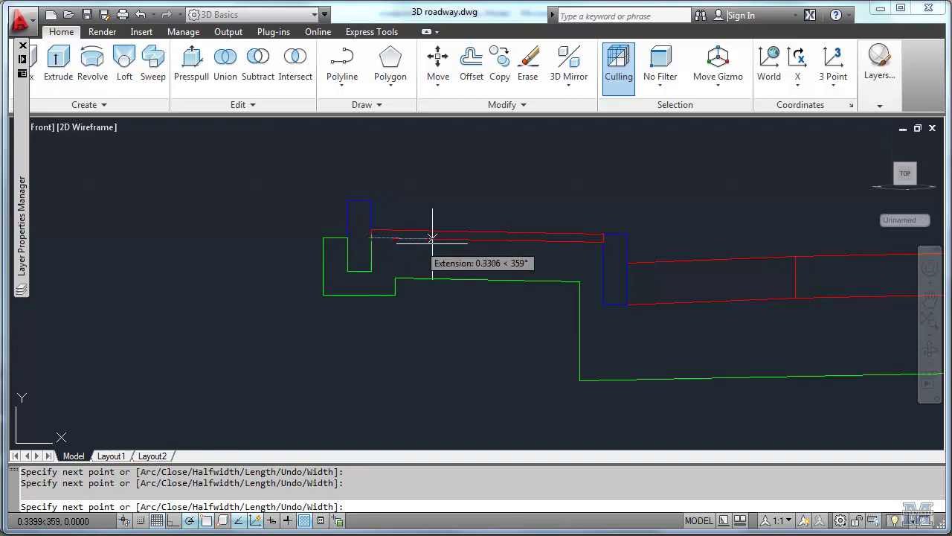
click(604, 241)
click(604, 305)
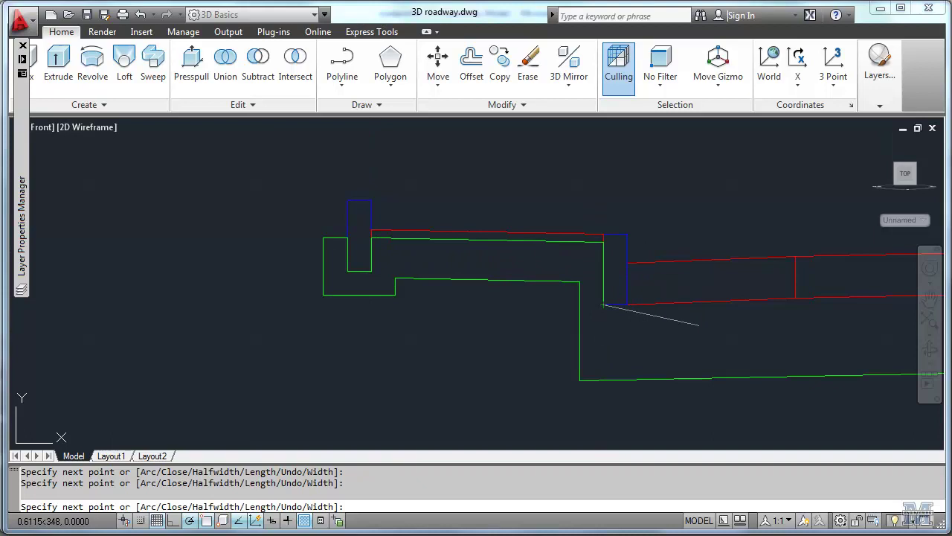
click(628, 304)
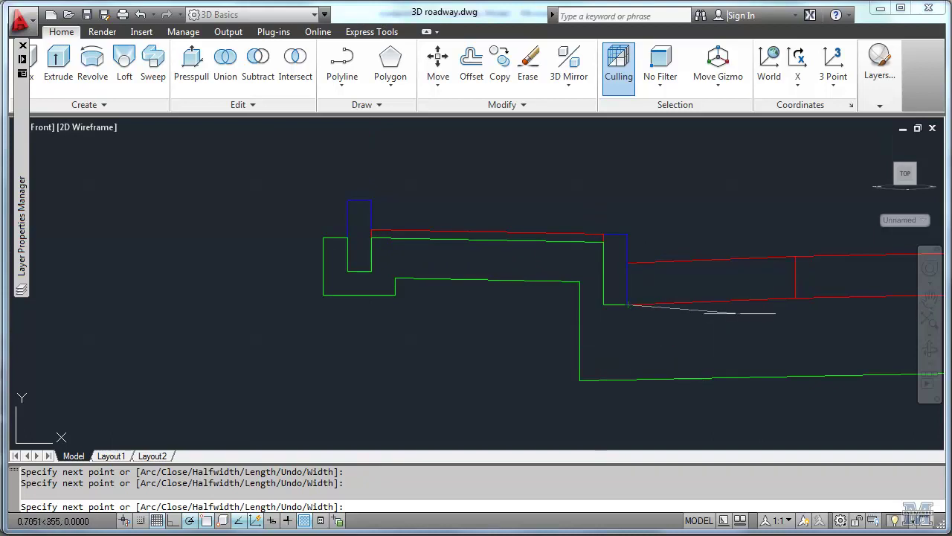
Trace the subbase polyline along the roadway's underside to the opposite curb's outer bottom corner and close the outline.
click(796, 298)
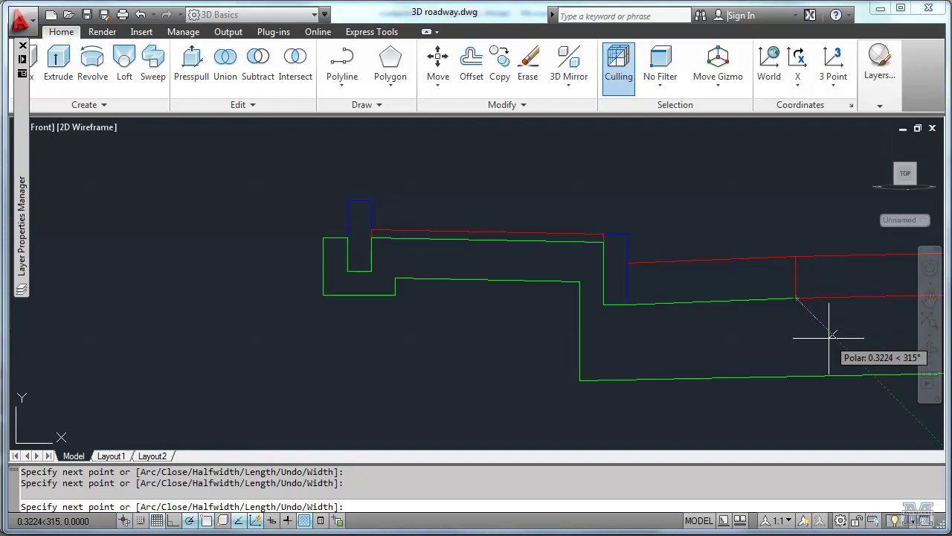
middle_drag(811, 332, 63, 334)
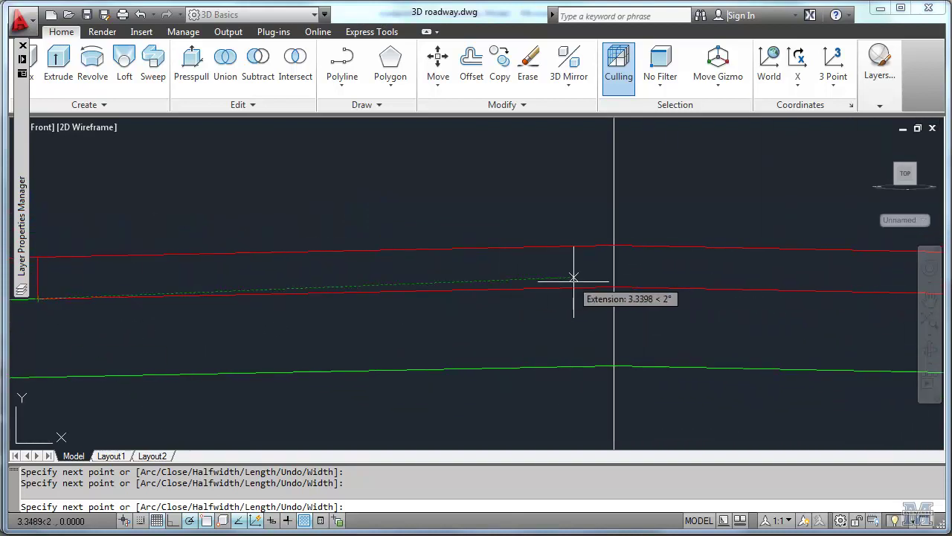
click(615, 287)
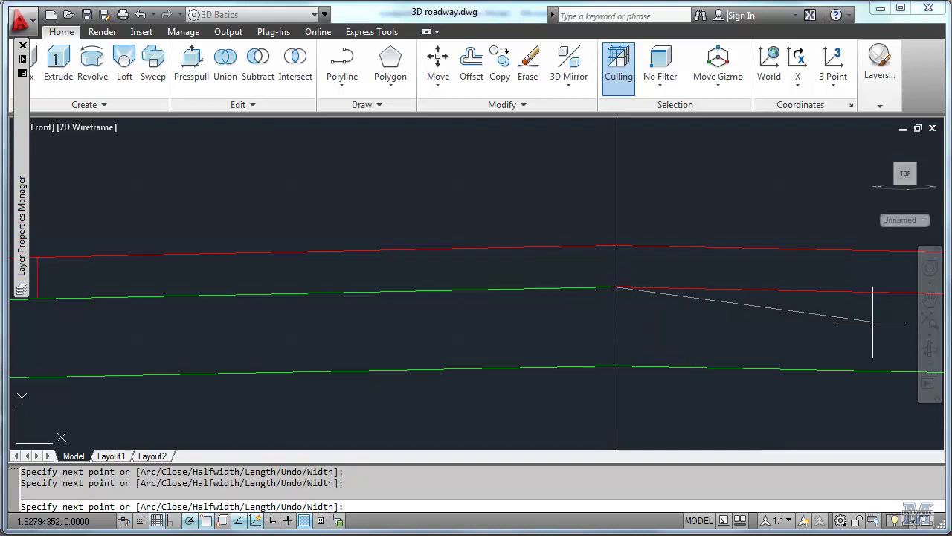
middle_drag(872, 322, 154, 343)
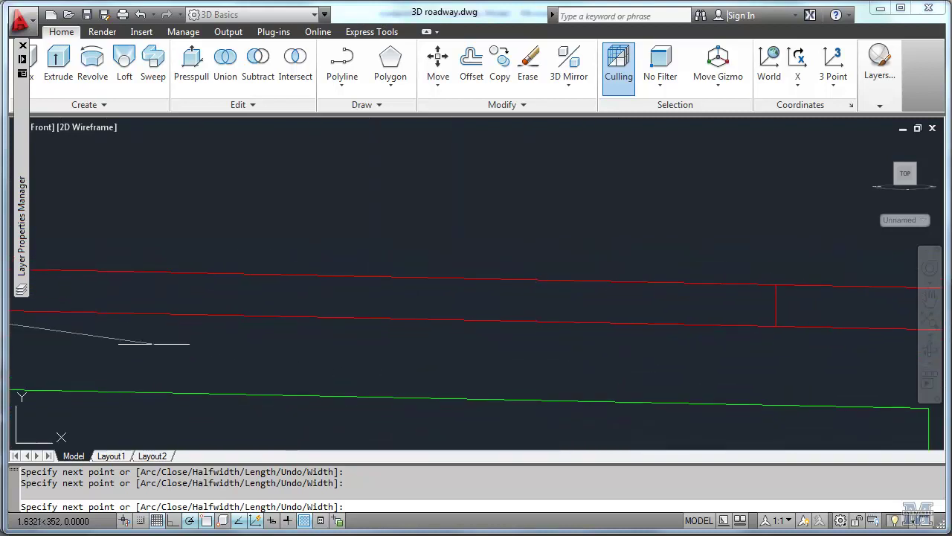
click(776, 326)
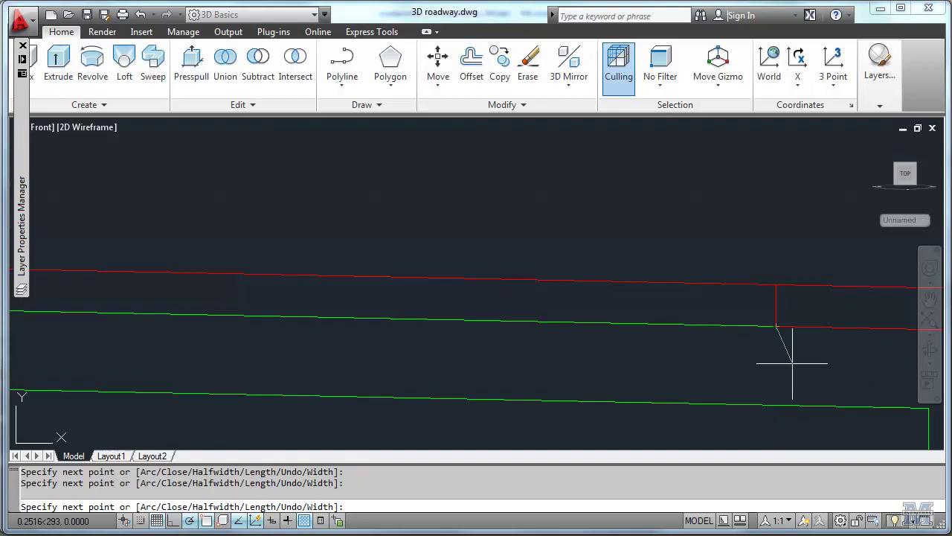
middle_drag(818, 352, 299, 365)
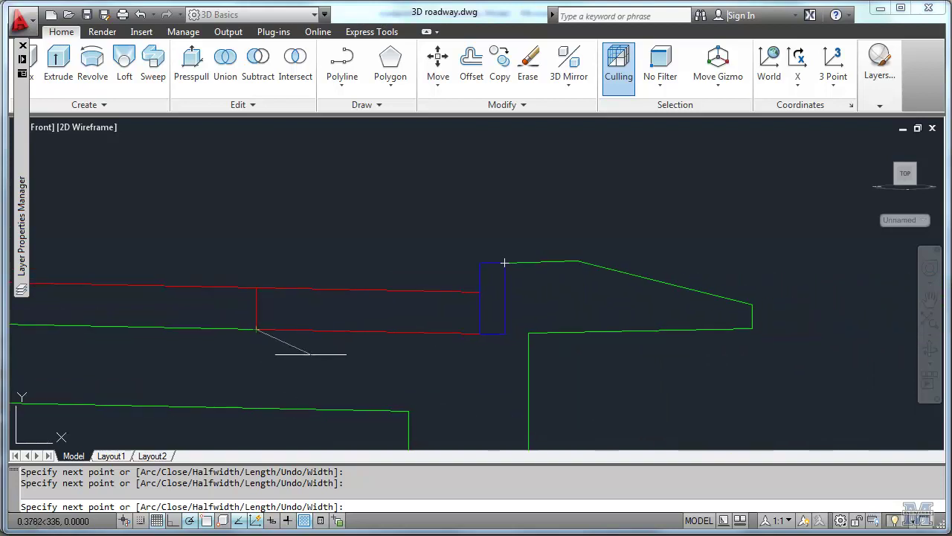
click(504, 334)
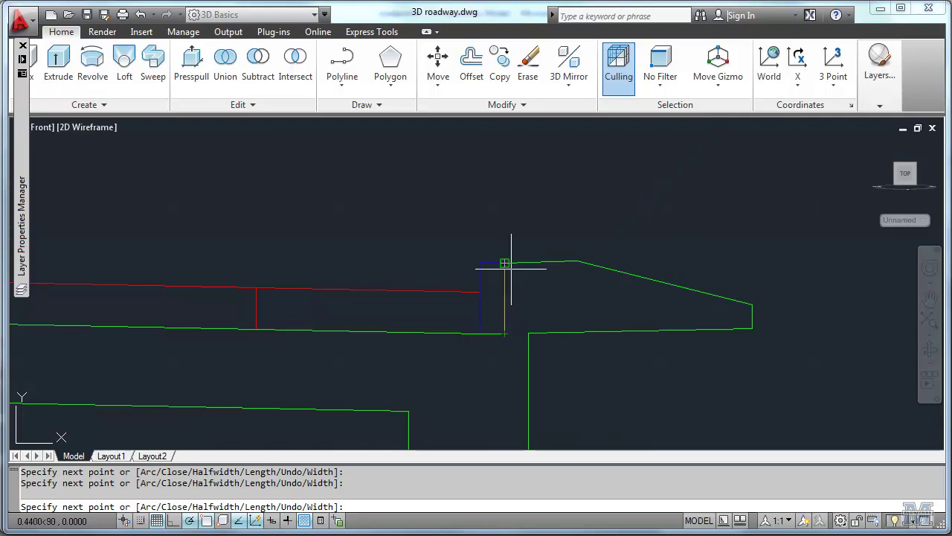
text(c)
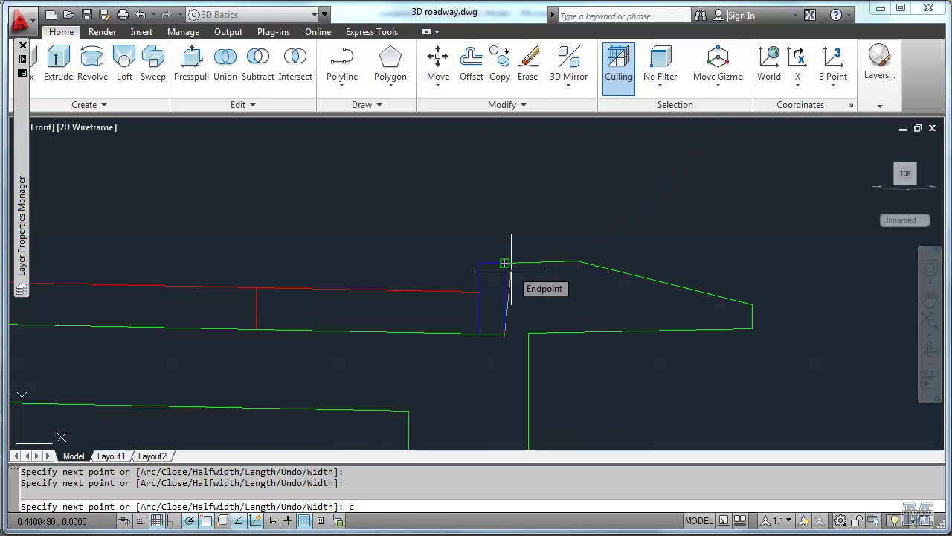
key(Return)
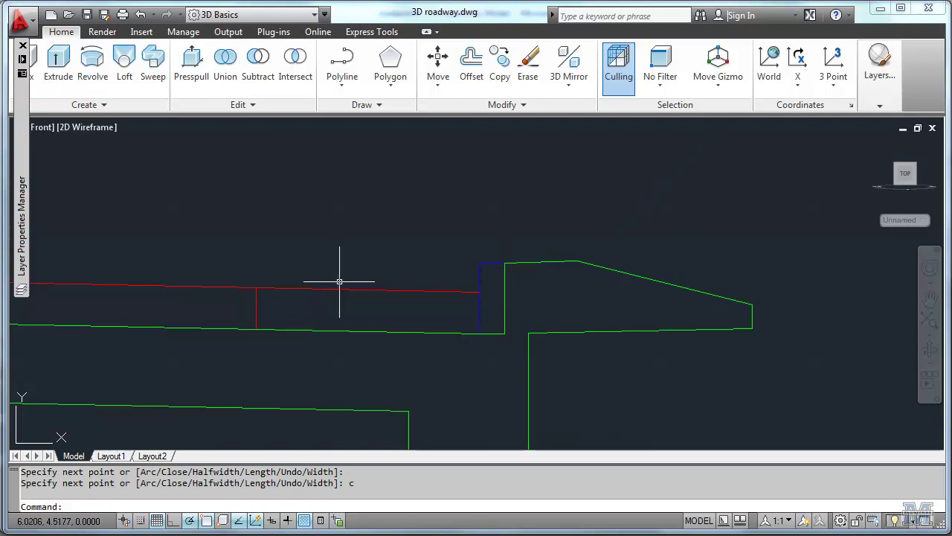
Measure the area of the closed Aggregate subbase polyline with MEASUREGEOM, using the Area and Object options.
text(z)
key(Return)
text(e)
key(Return)
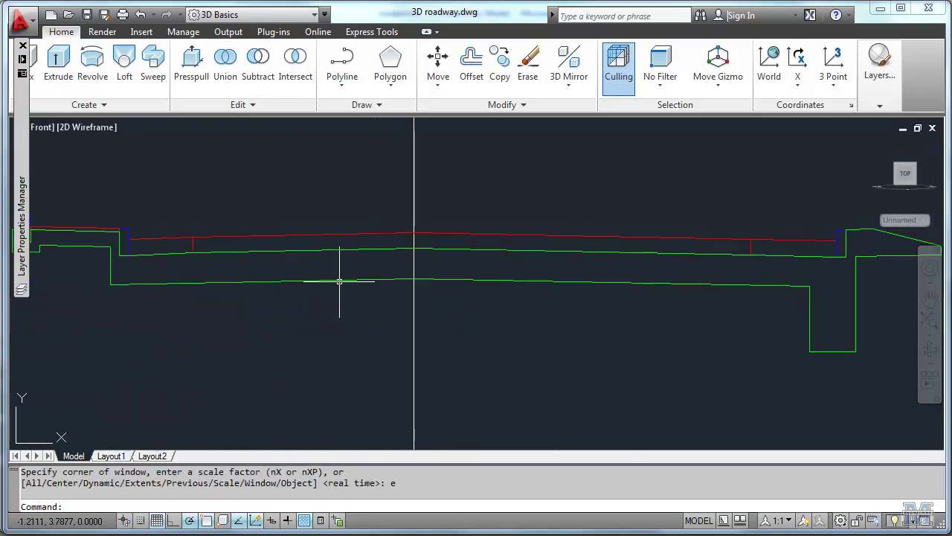
scroll(299, 201, down, 2)
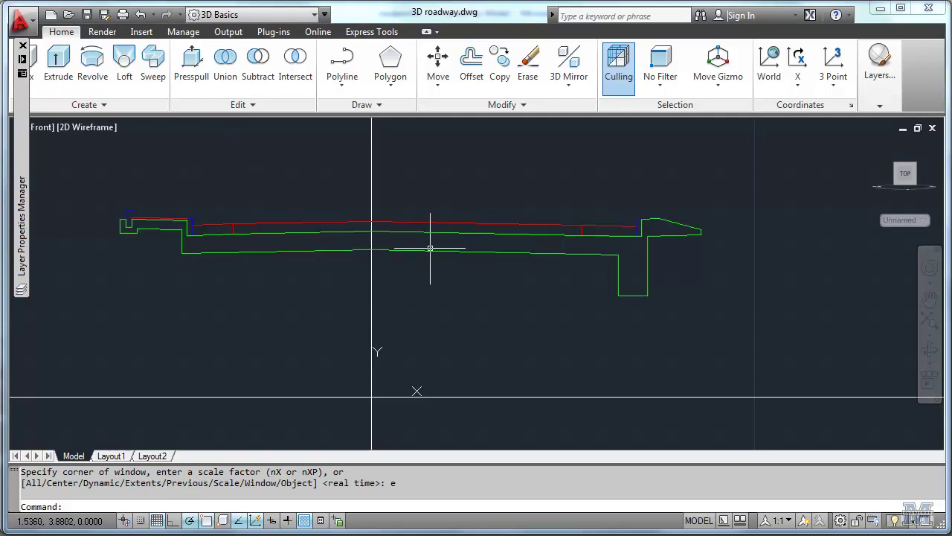
mouse_move(431, 251)
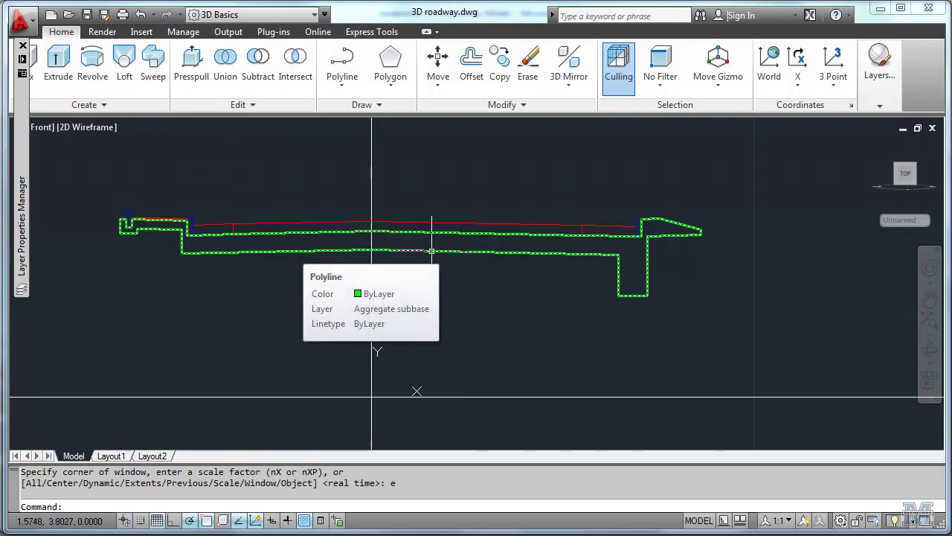
text(asure)
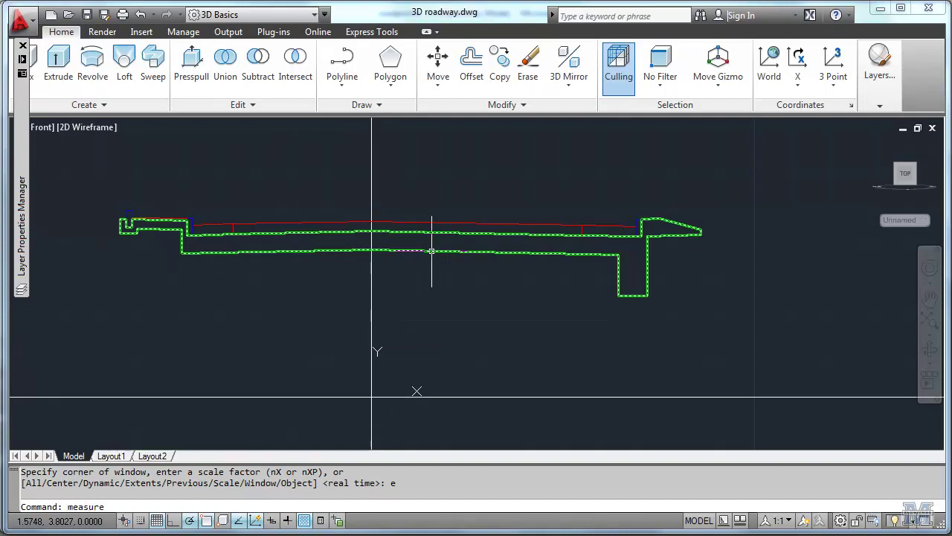
text(goeom)
key(Return)
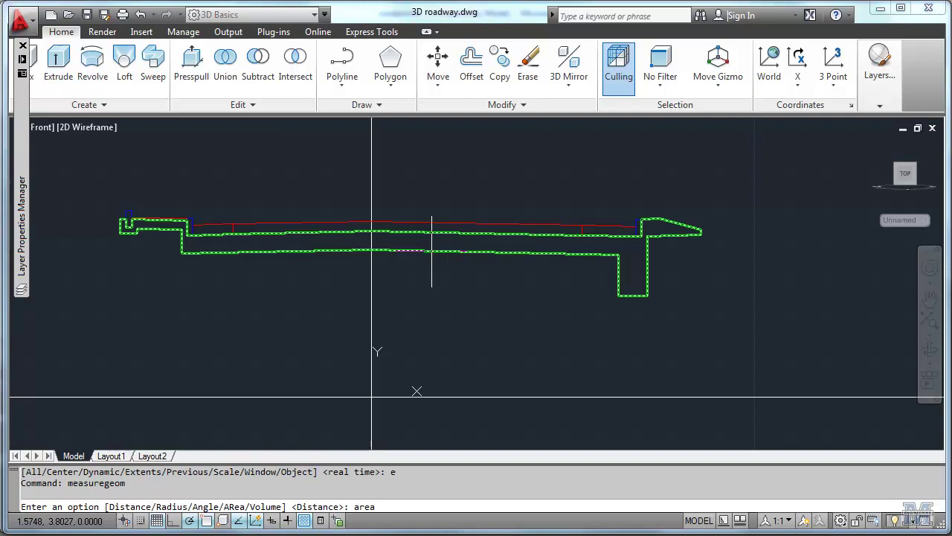
key(Return)
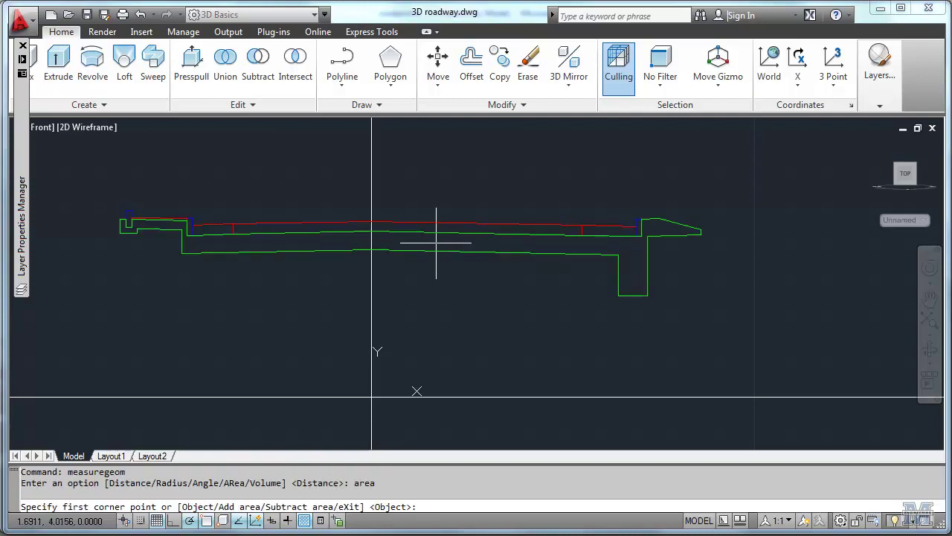
text(objec)
key(Return)
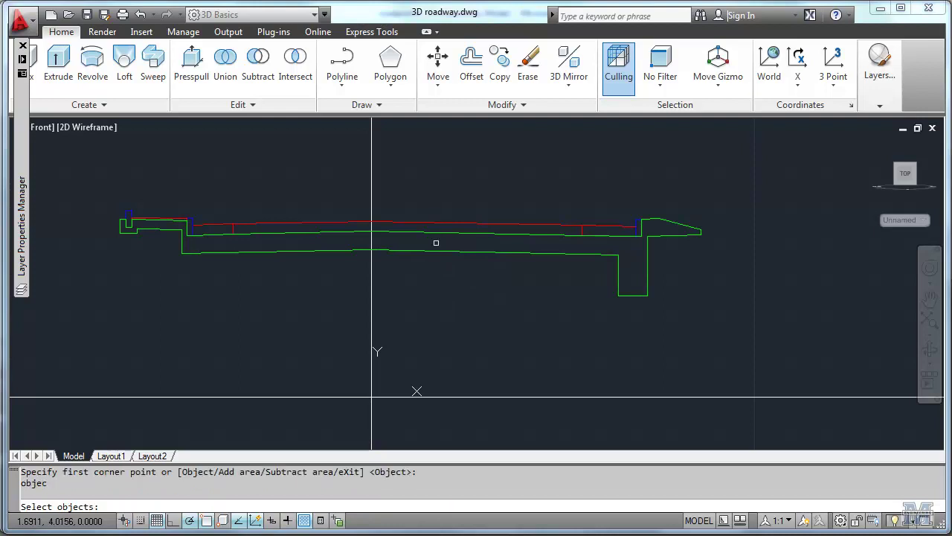
click(444, 251)
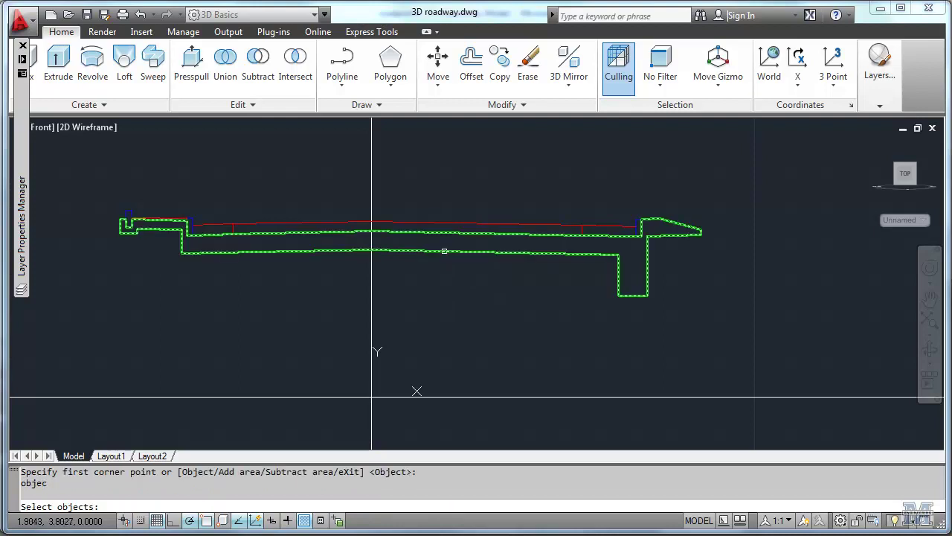